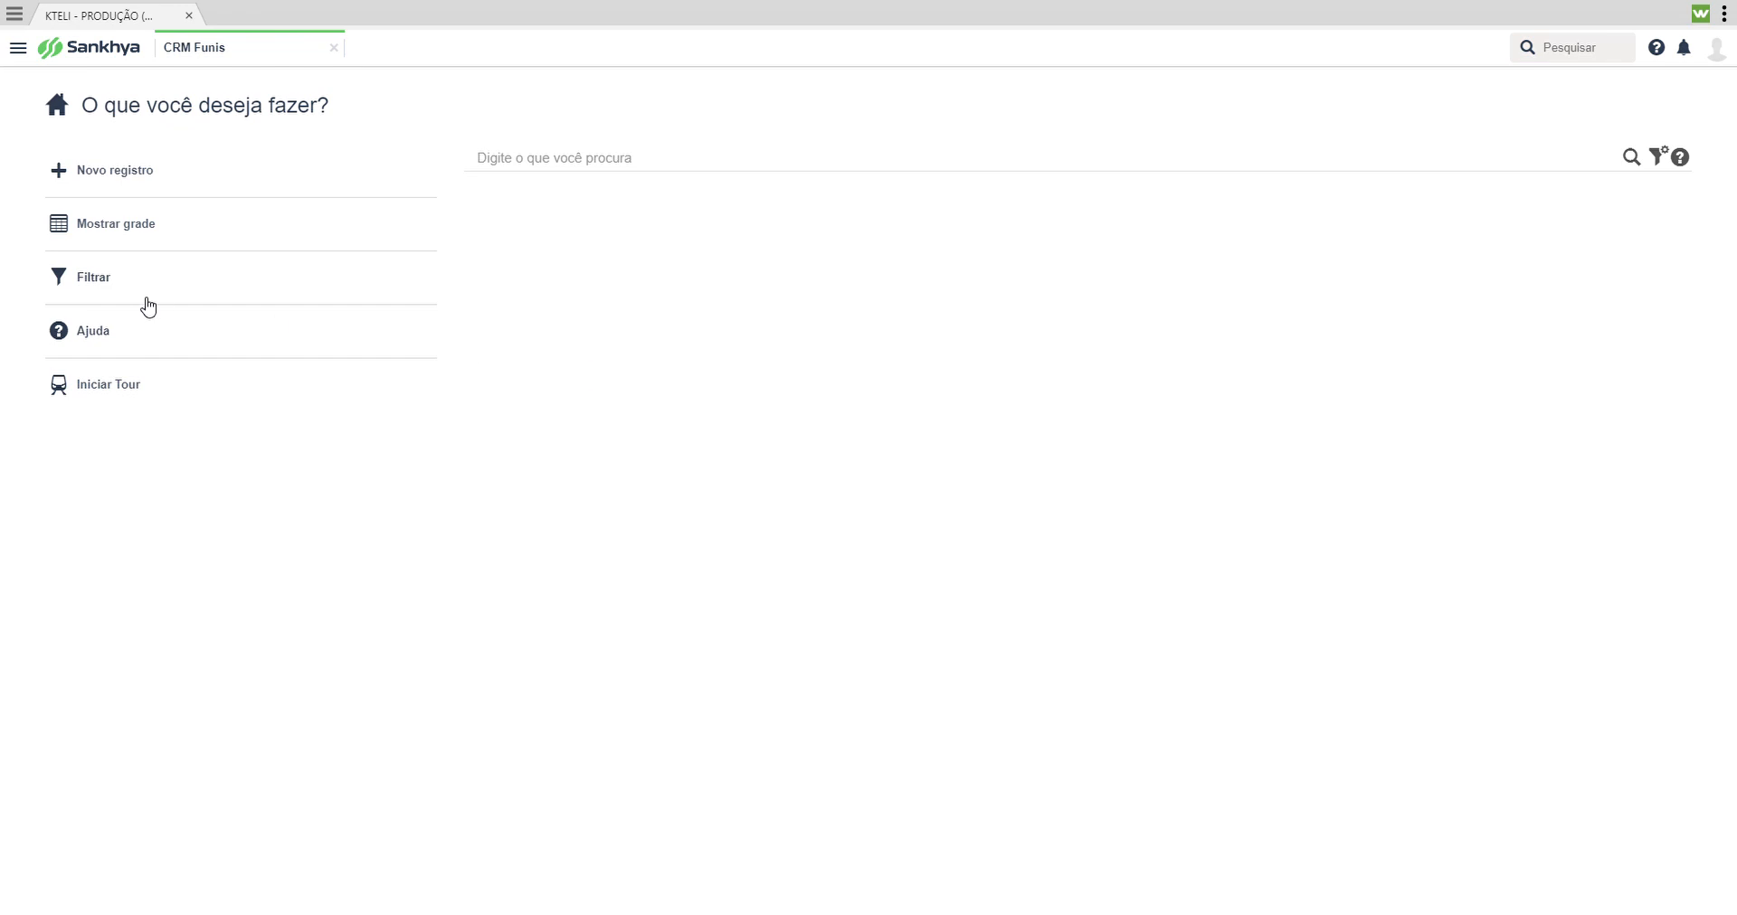
# List the registered CRM funnels, refresh the grid and open the CARTEIRA DE CLIENTES record in form view.
pyautogui.click(103, 234)
pyautogui.click(486, 97)
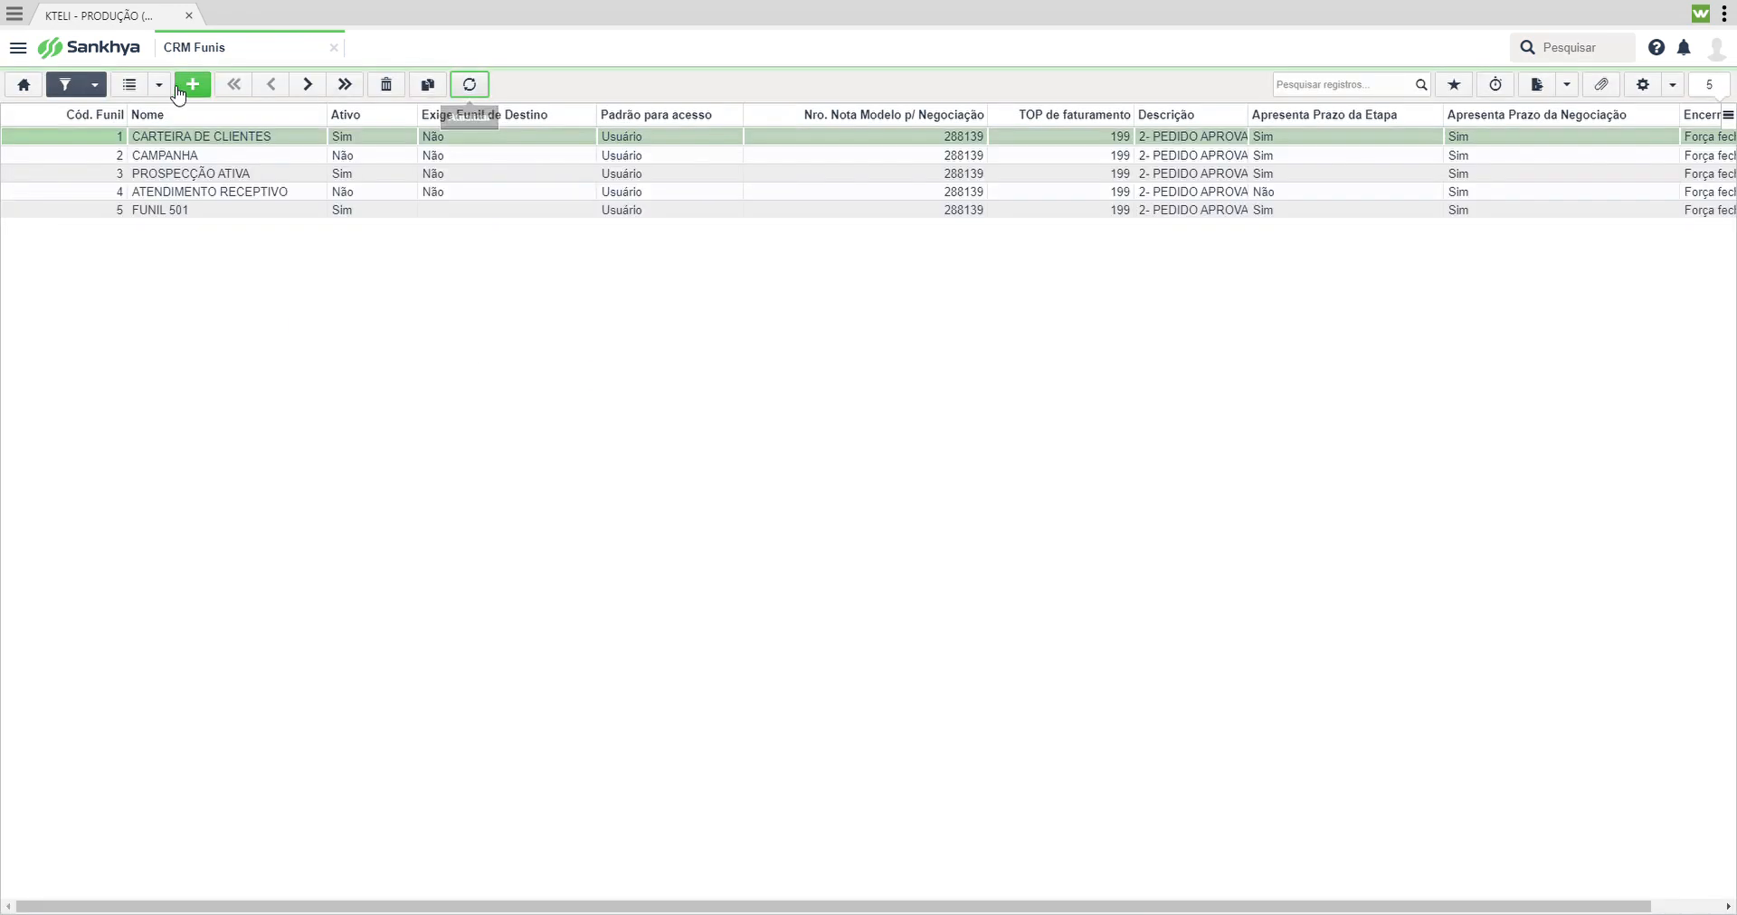
pyautogui.click(132, 87)
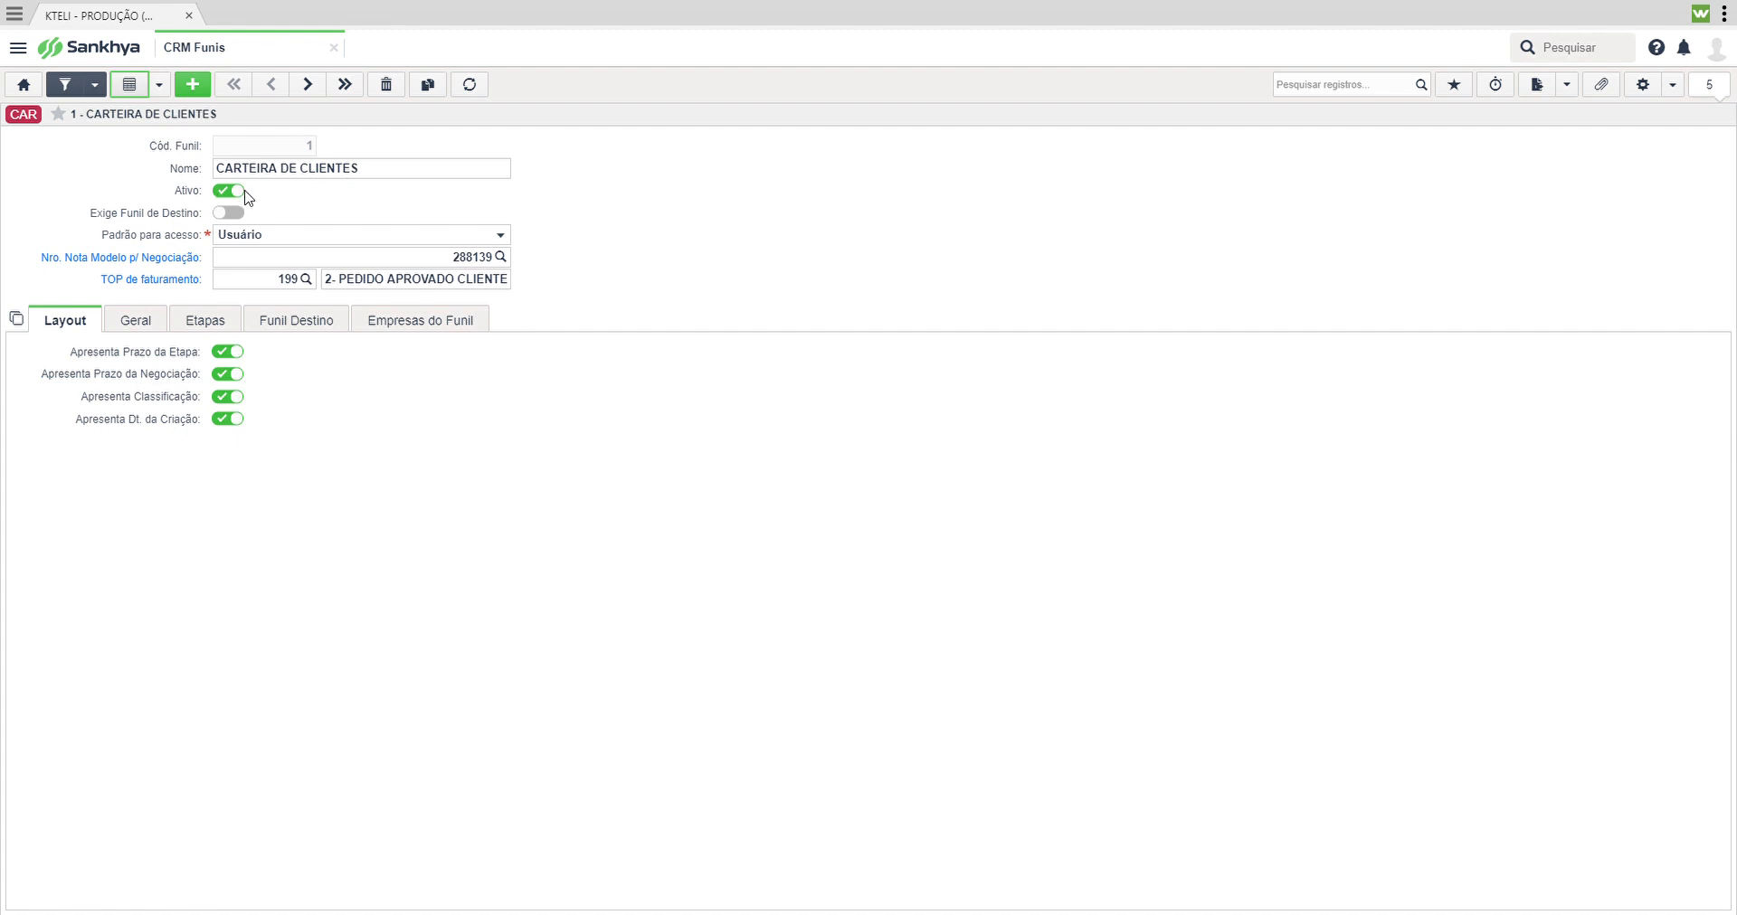
# Enable Exige Funil de Destino, start a destination funnel entry with a funnel lookup, and discard the changes.
pyautogui.moveTo(111, 214); pyautogui.dragTo(169, 216)
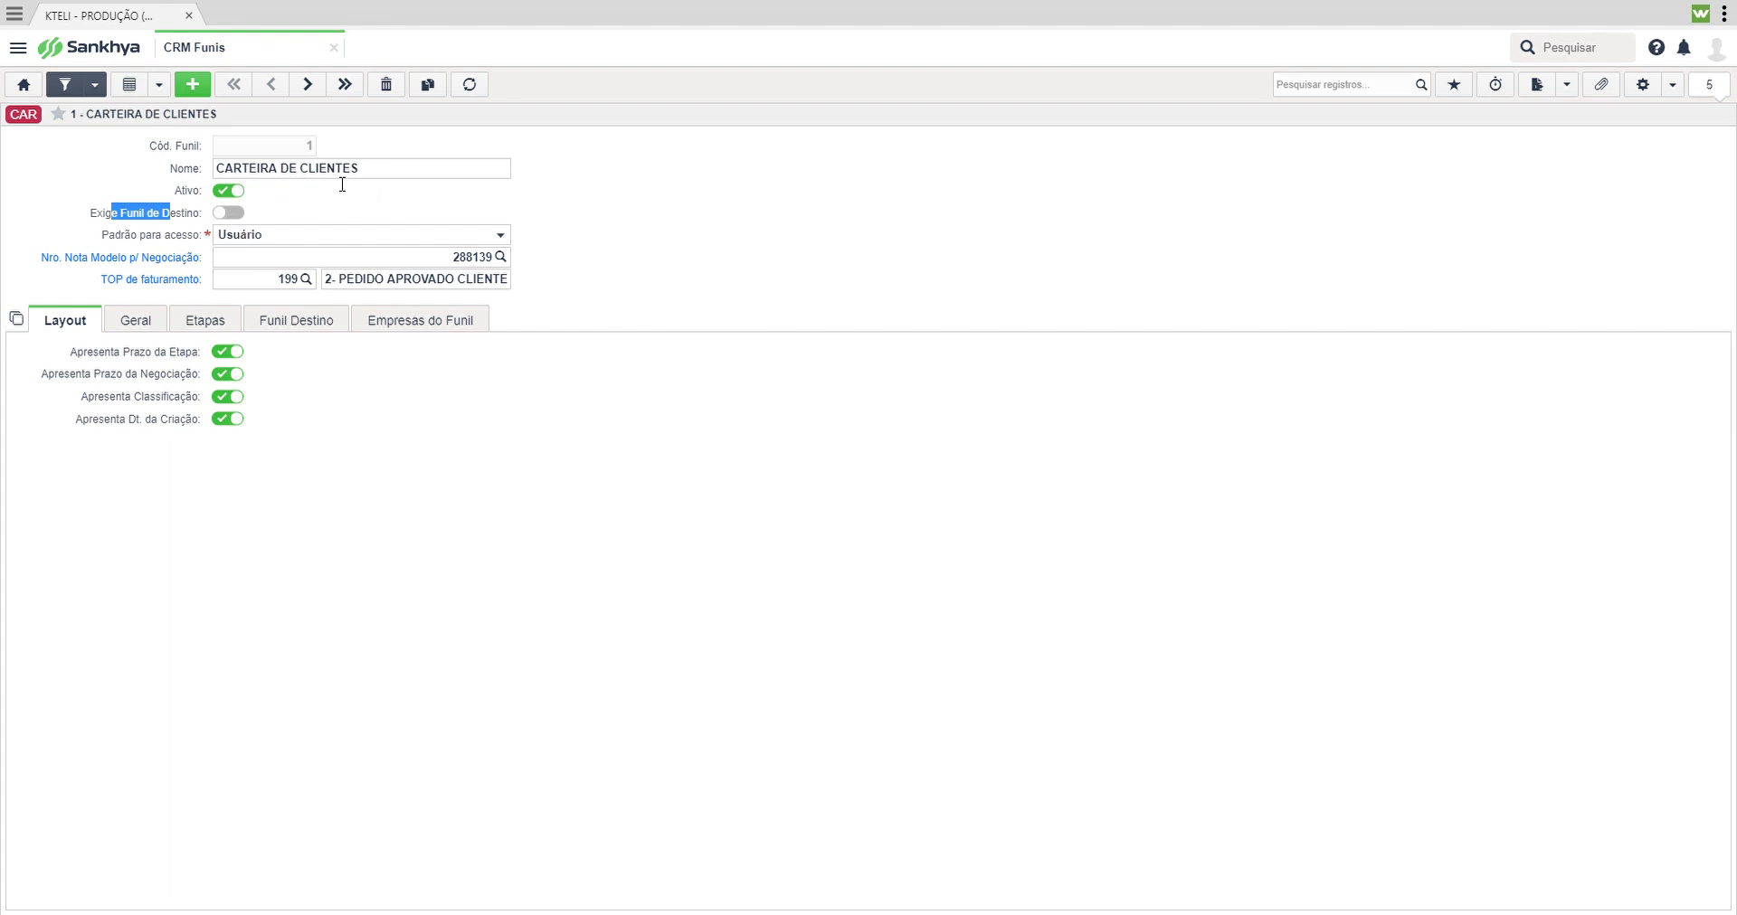
pyautogui.click(234, 212)
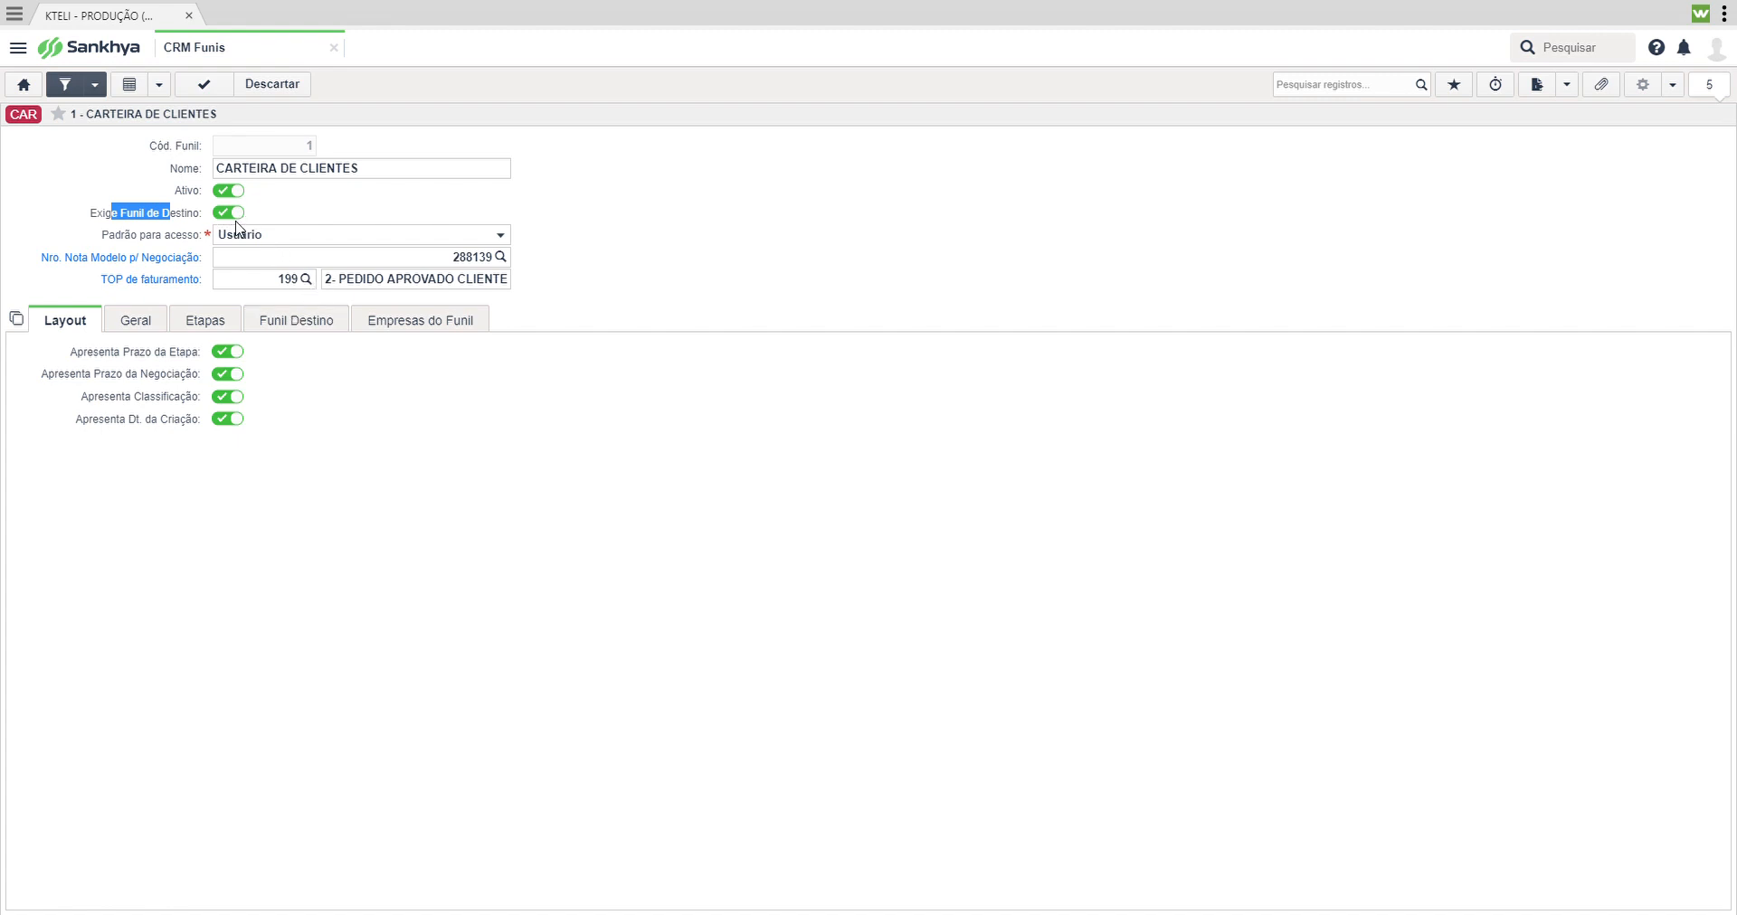
pyautogui.click(291, 328)
pyautogui.click(95, 350)
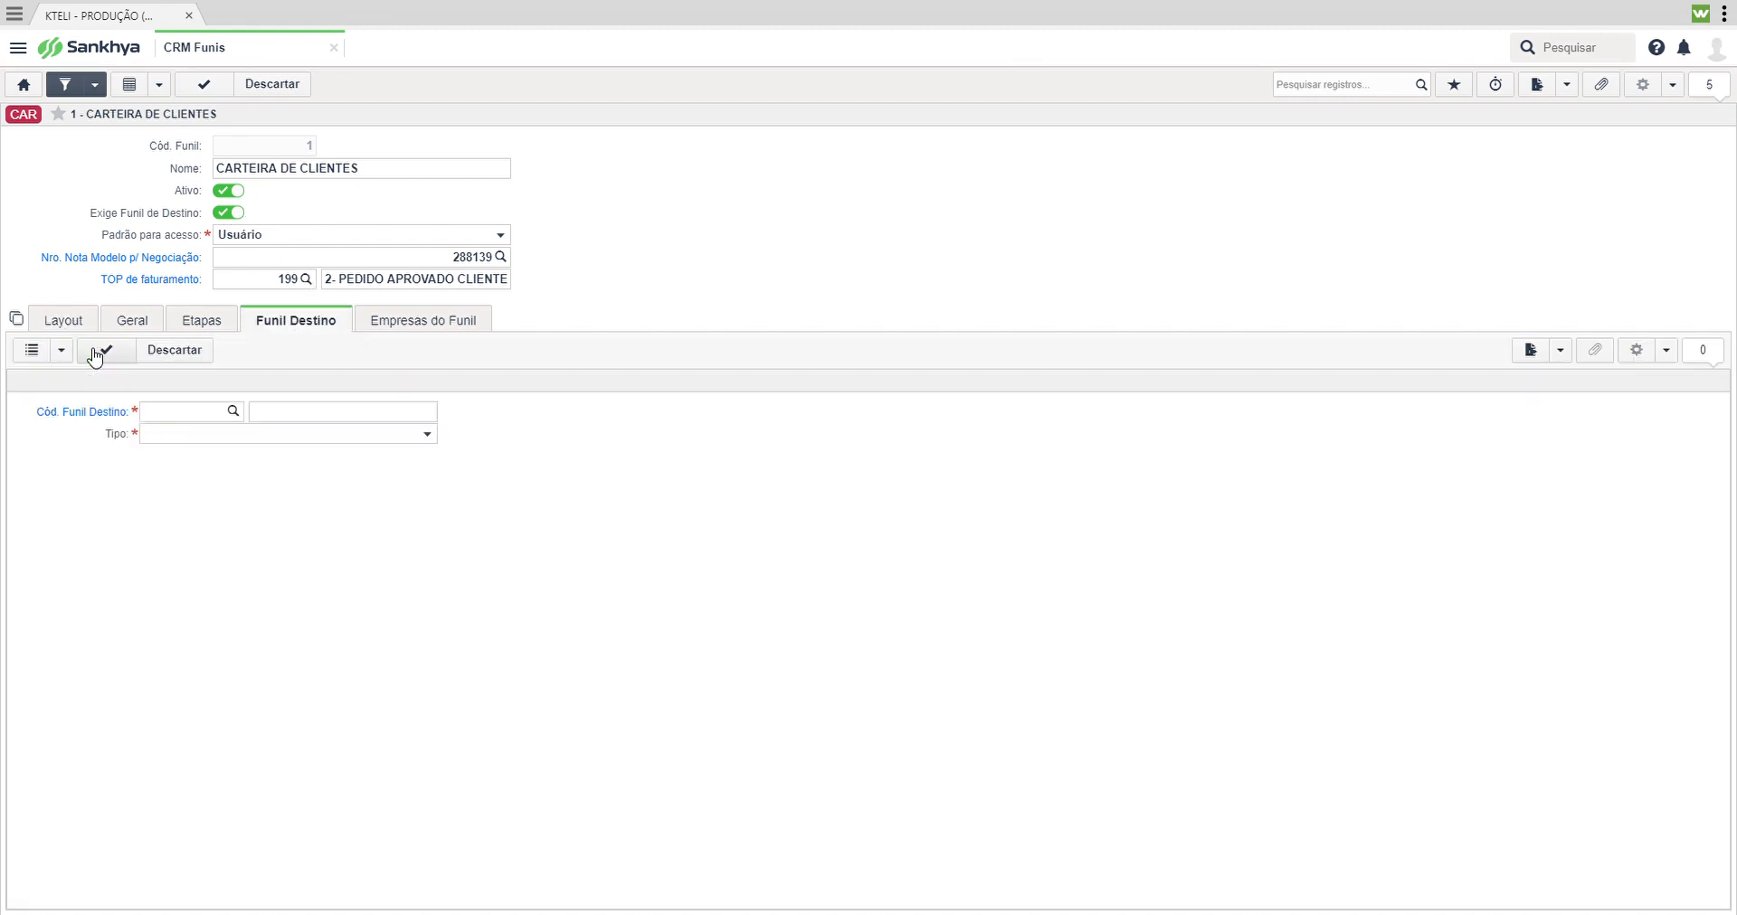
pyautogui.click(233, 412)
pyautogui.click(1086, 299)
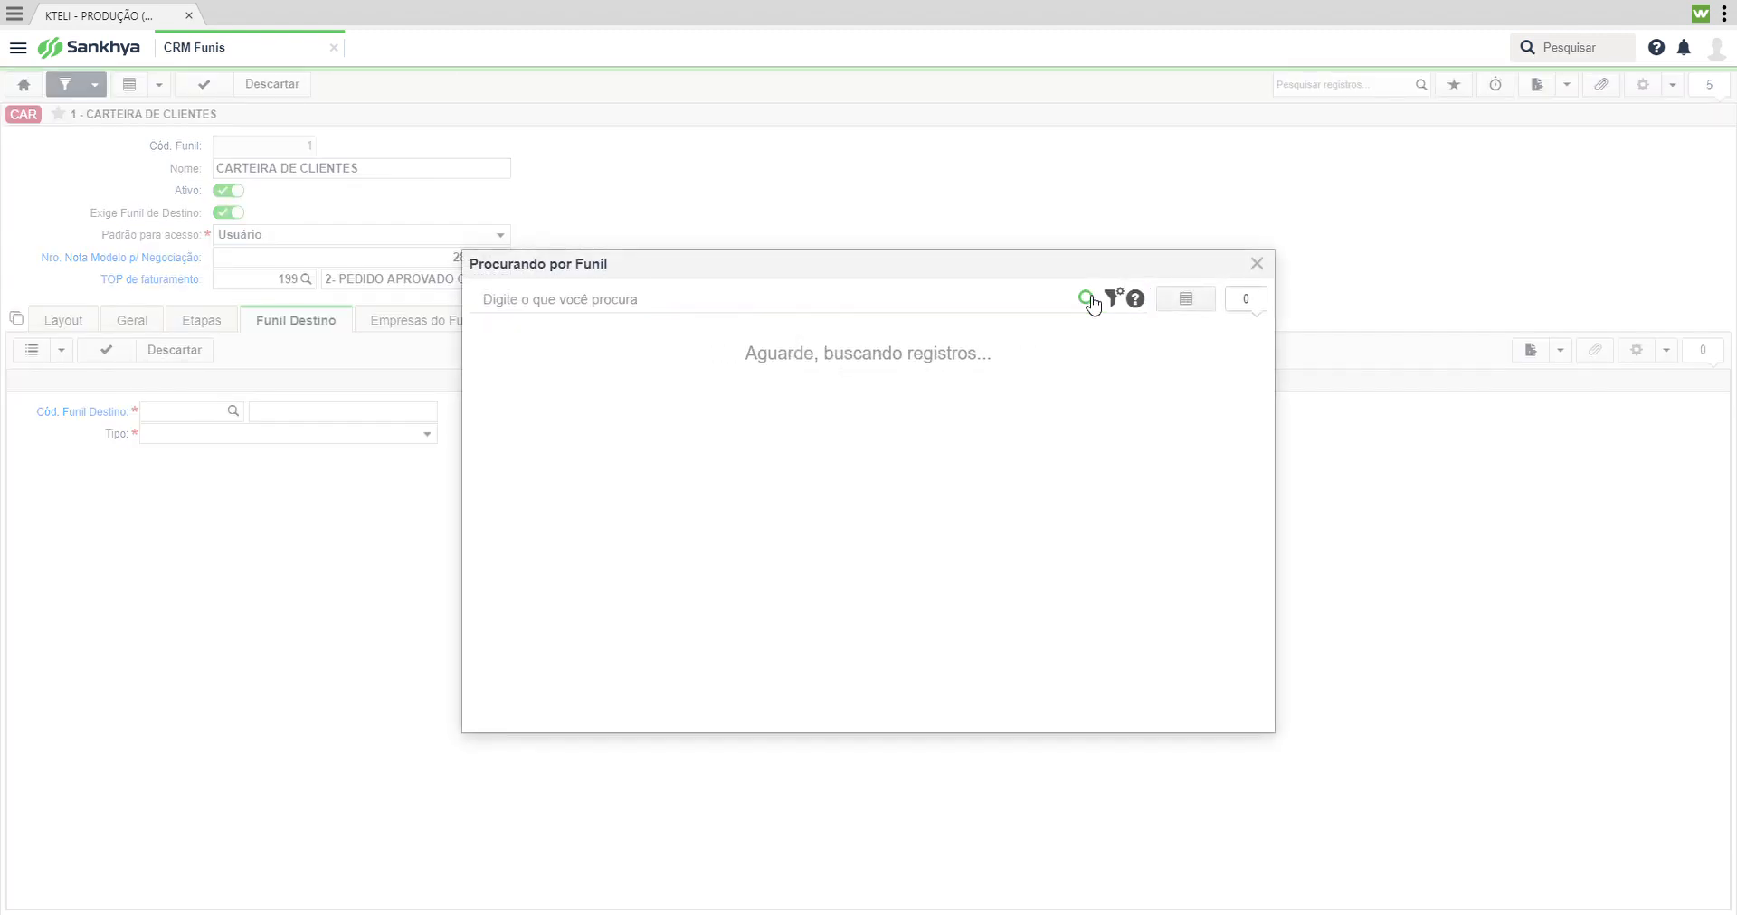
pyautogui.click(730, 548)
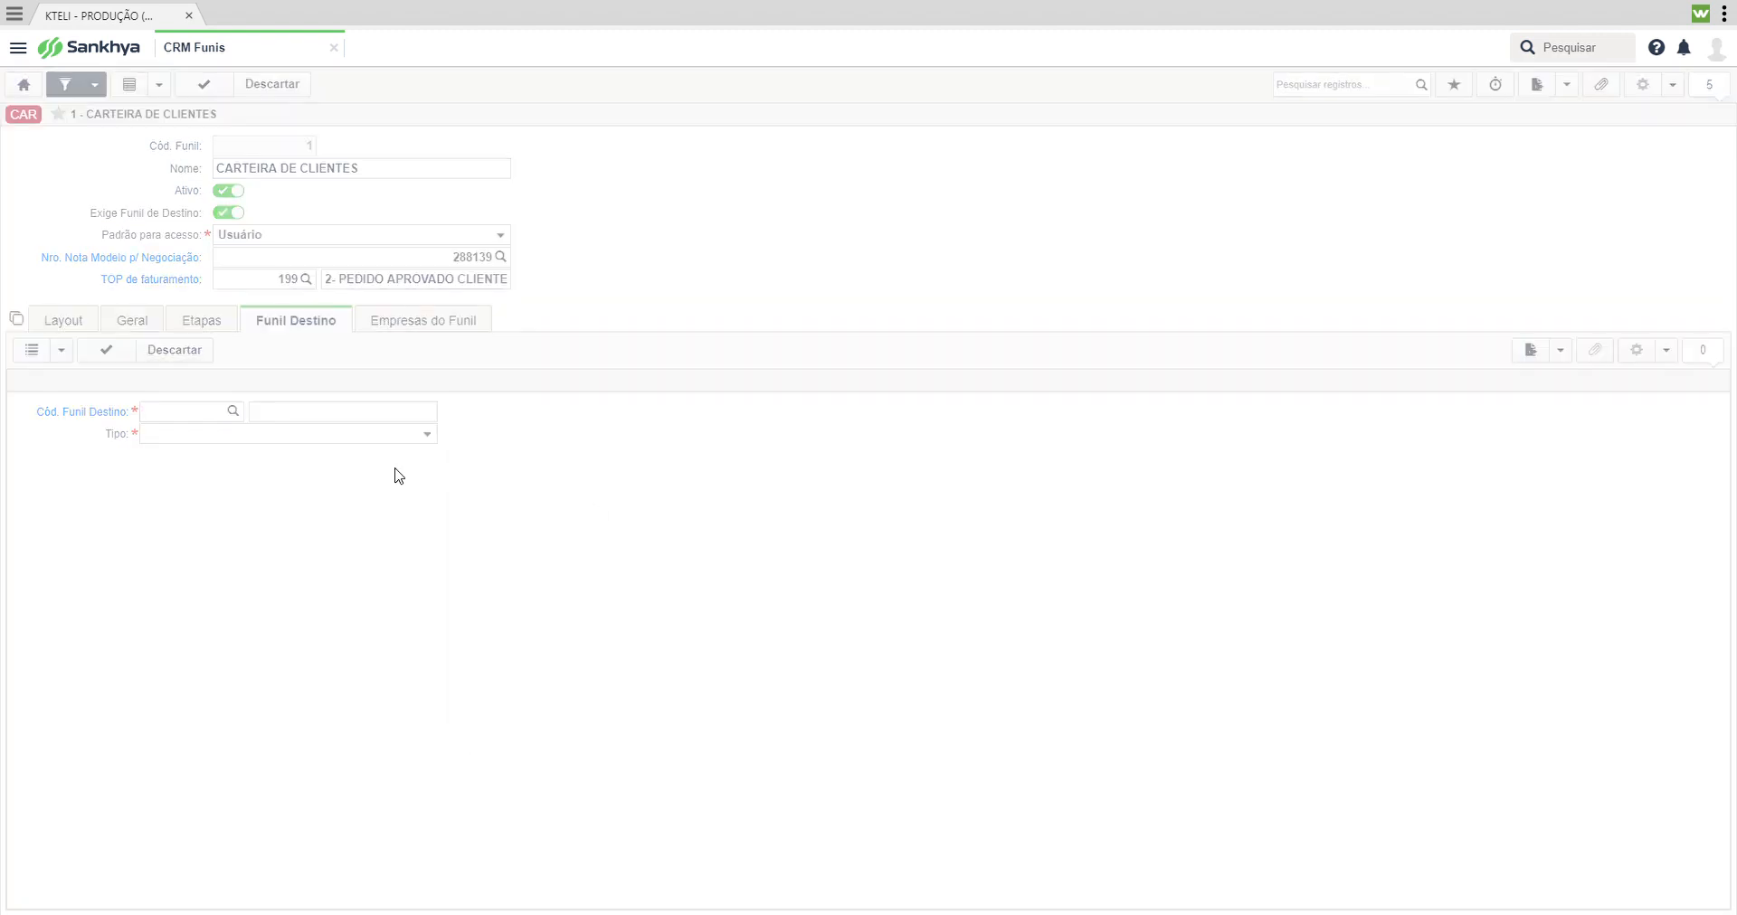
pyautogui.click(923, 546)
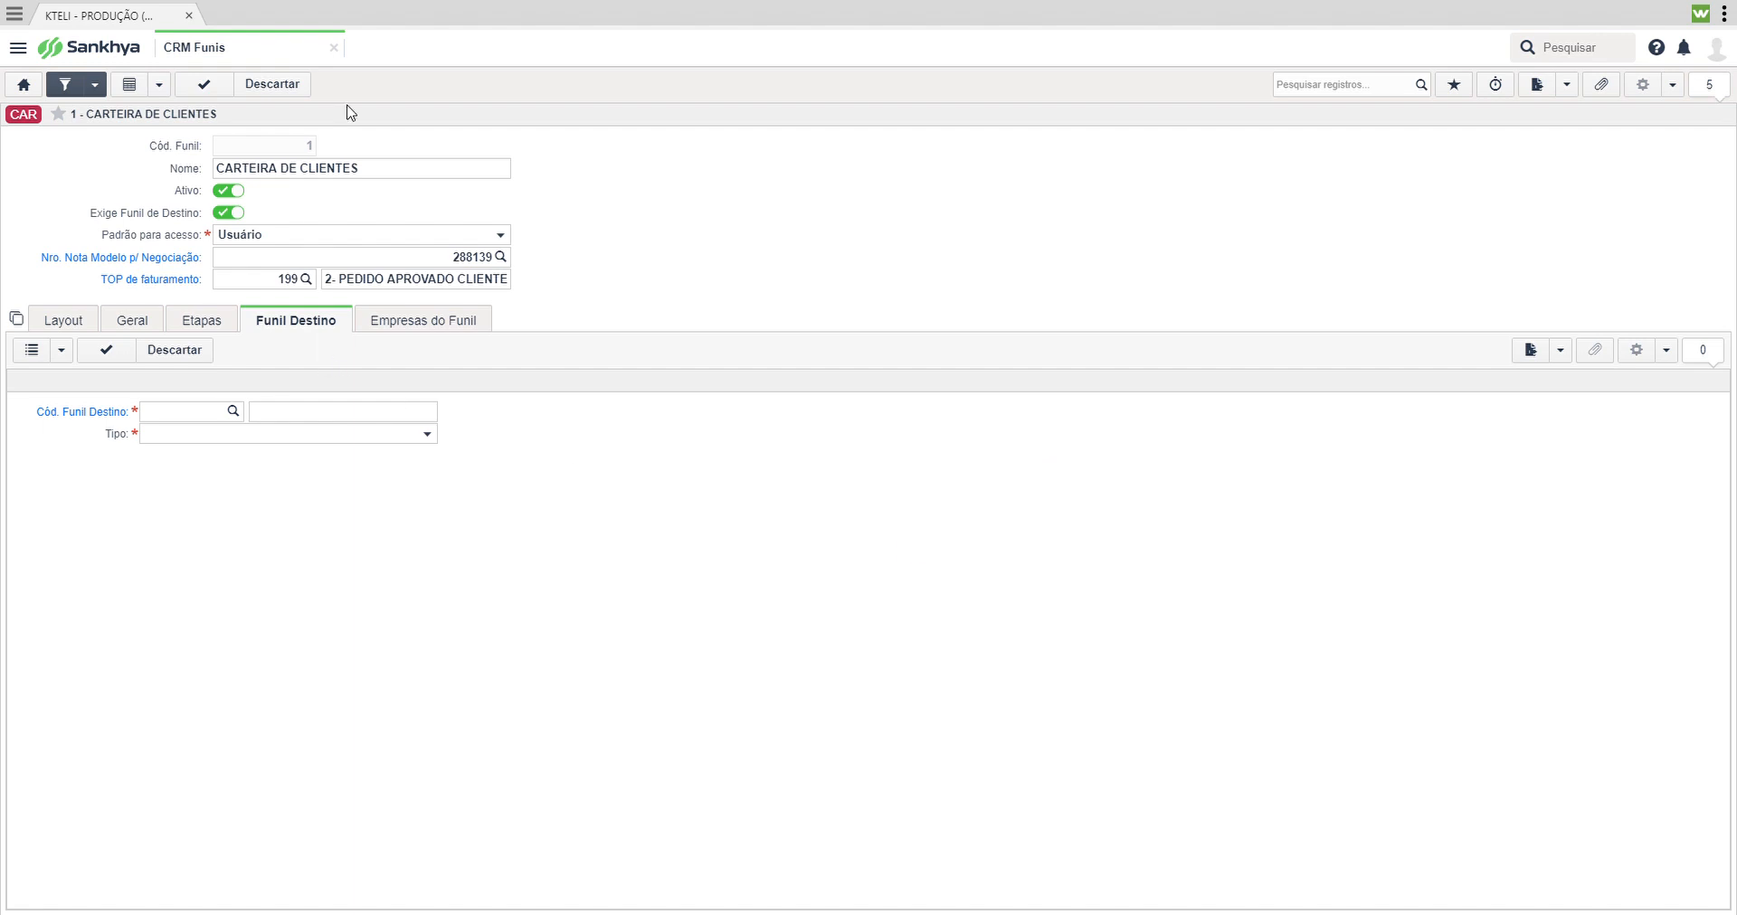
pyautogui.click(301, 84)
# Examine the Tipo choices for a destination funnel and the Padrão para acesso choices of the funnel.
pyautogui.click(257, 438)
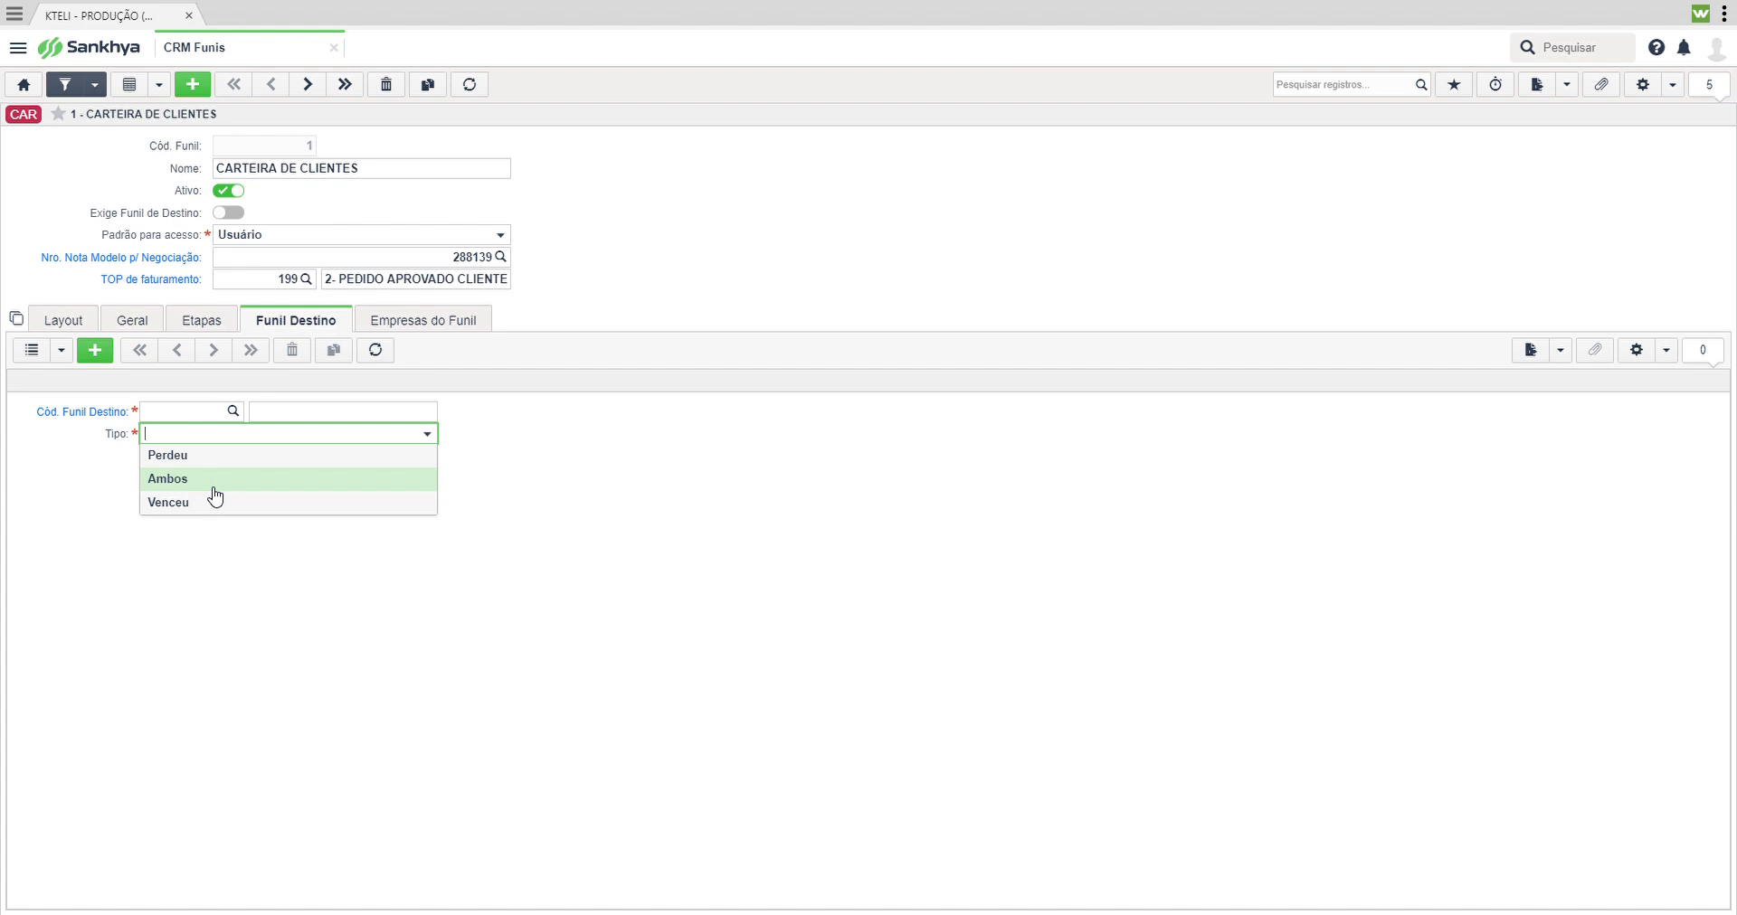
pyautogui.click(316, 577)
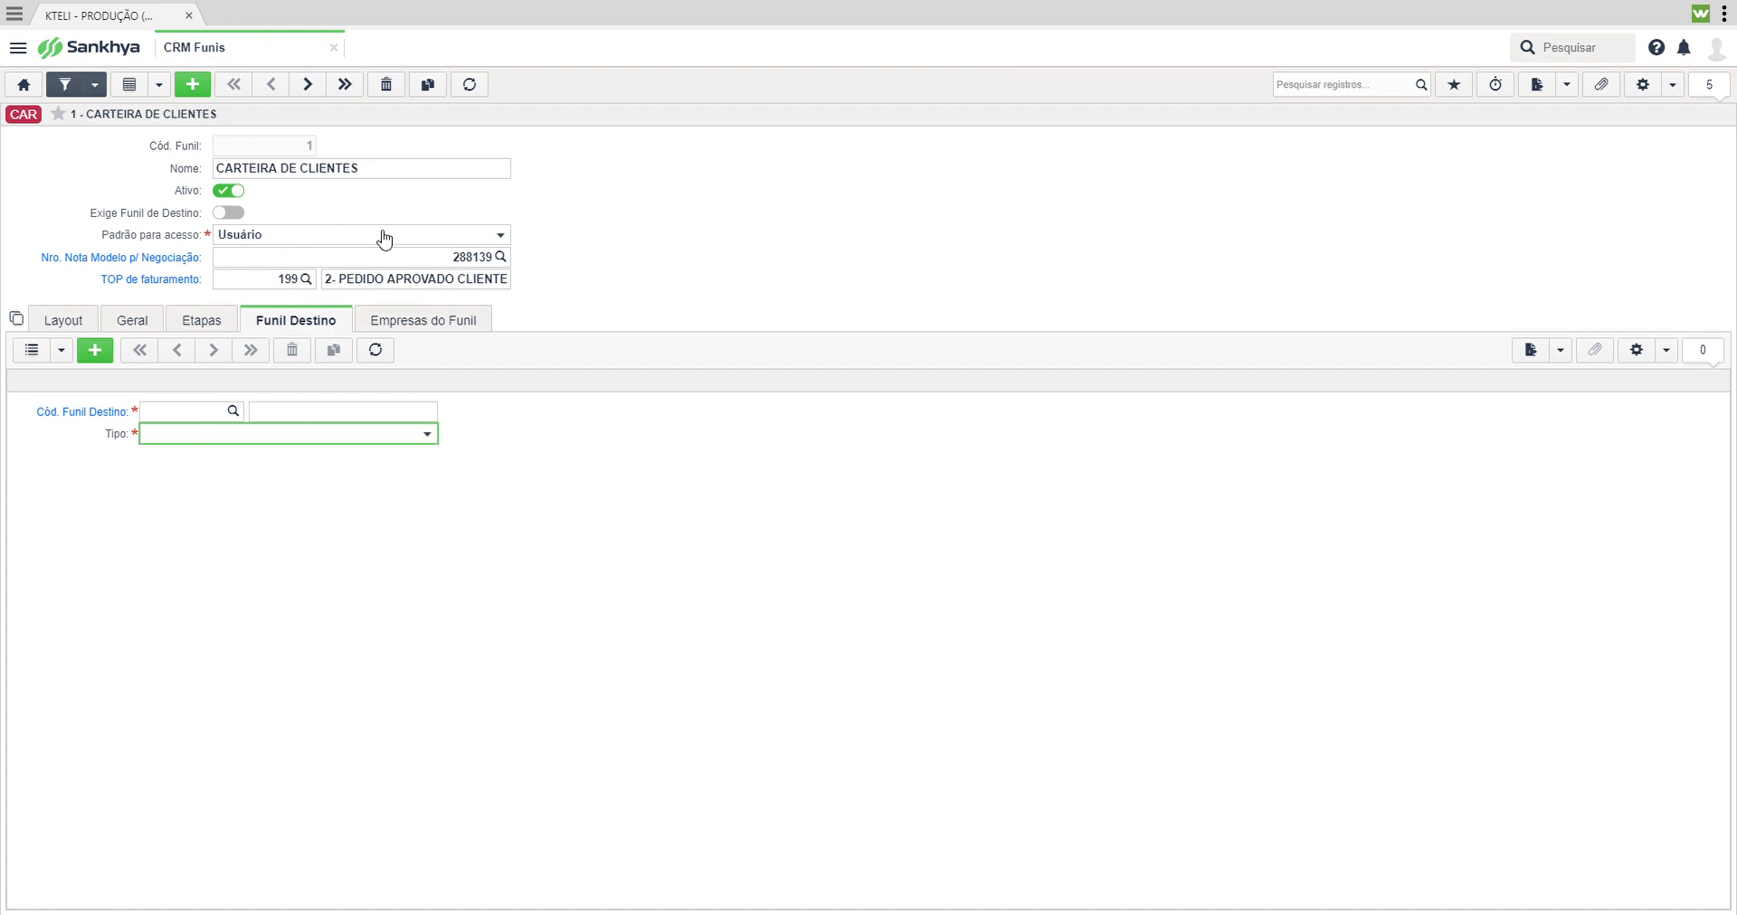
pyautogui.moveTo(182, 239); pyautogui.dragTo(127, 241)
pyautogui.click(254, 240)
pyautogui.click(256, 242)
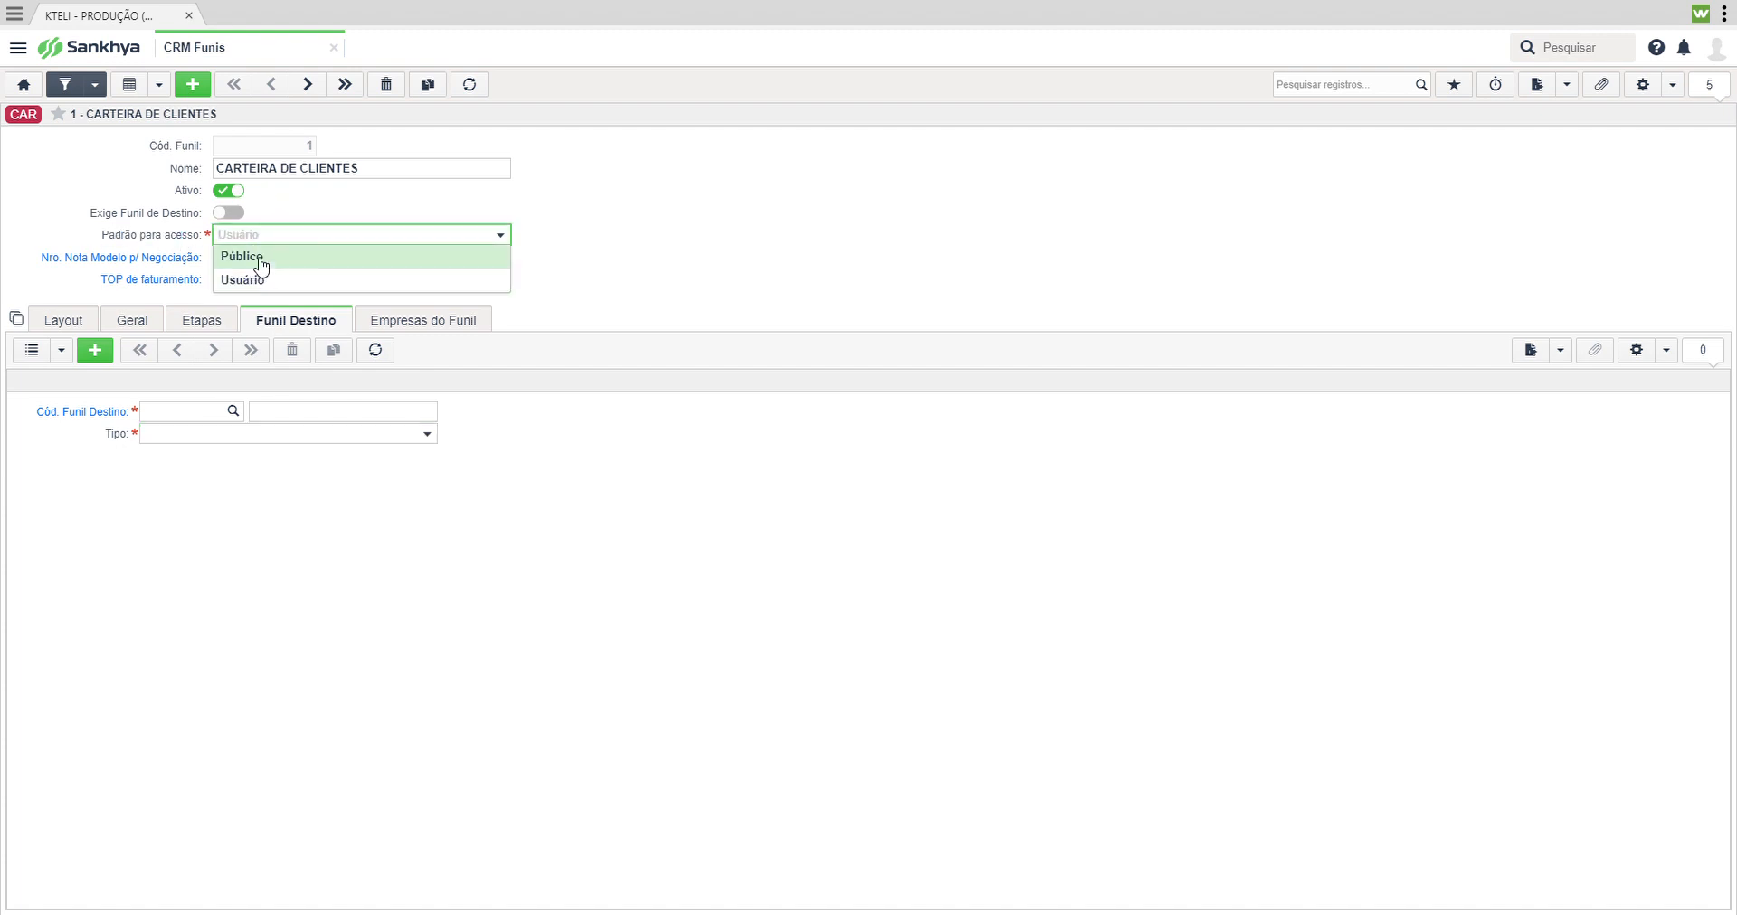
pyautogui.click(600, 262)
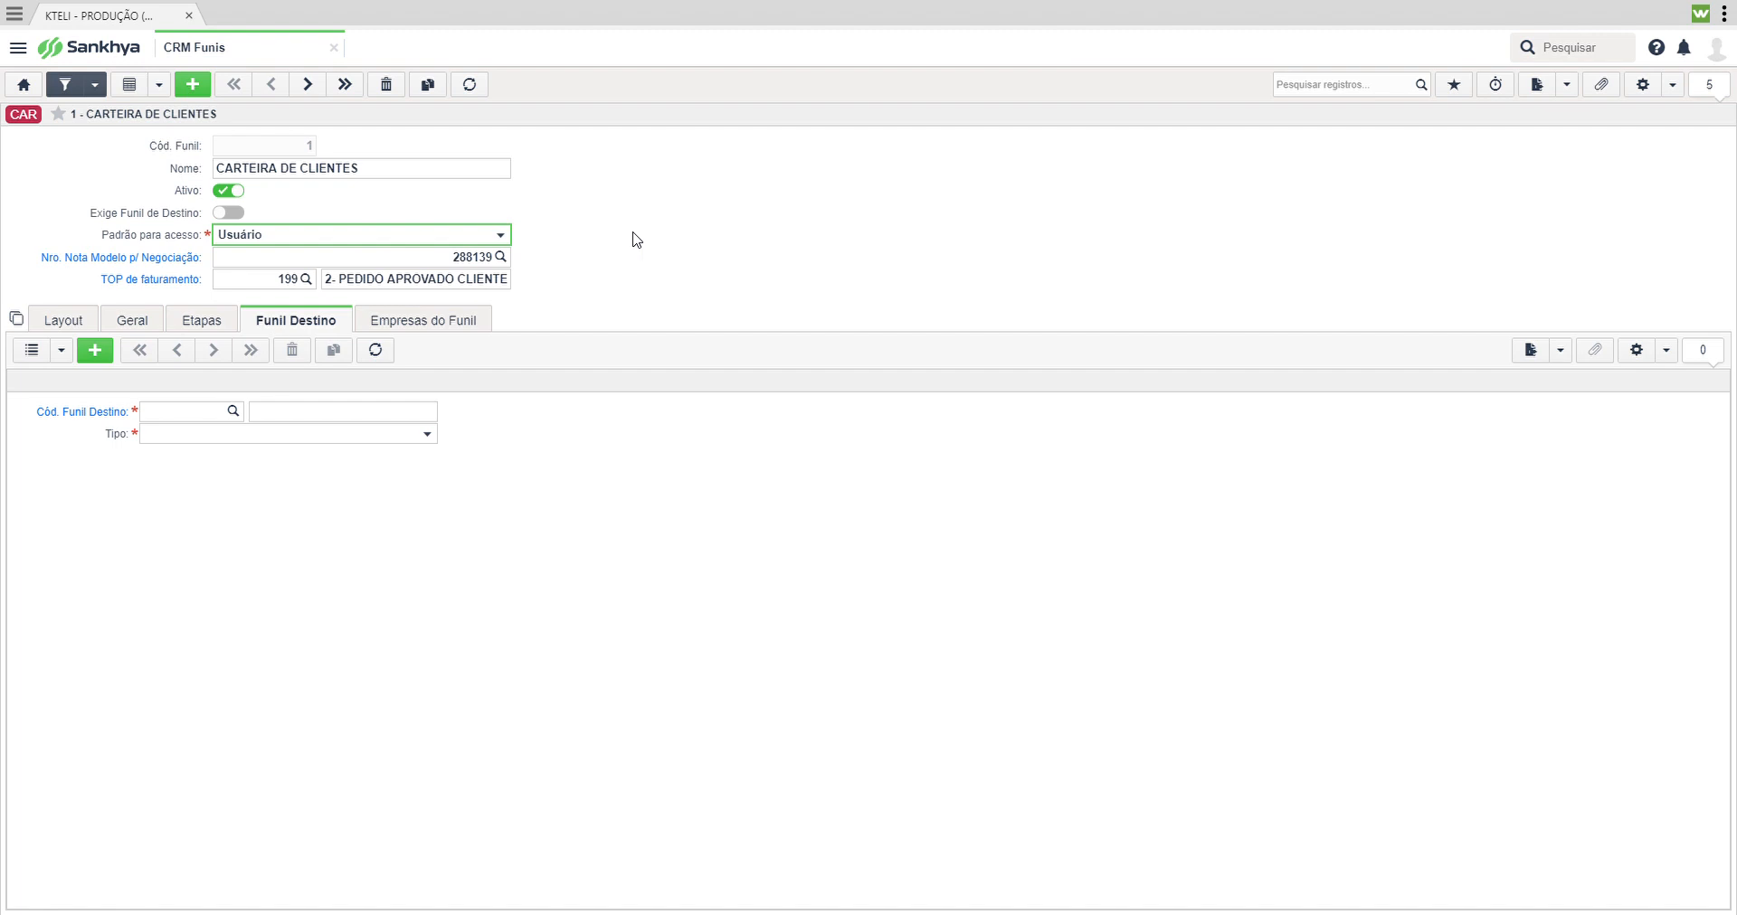
pyautogui.click(391, 236)
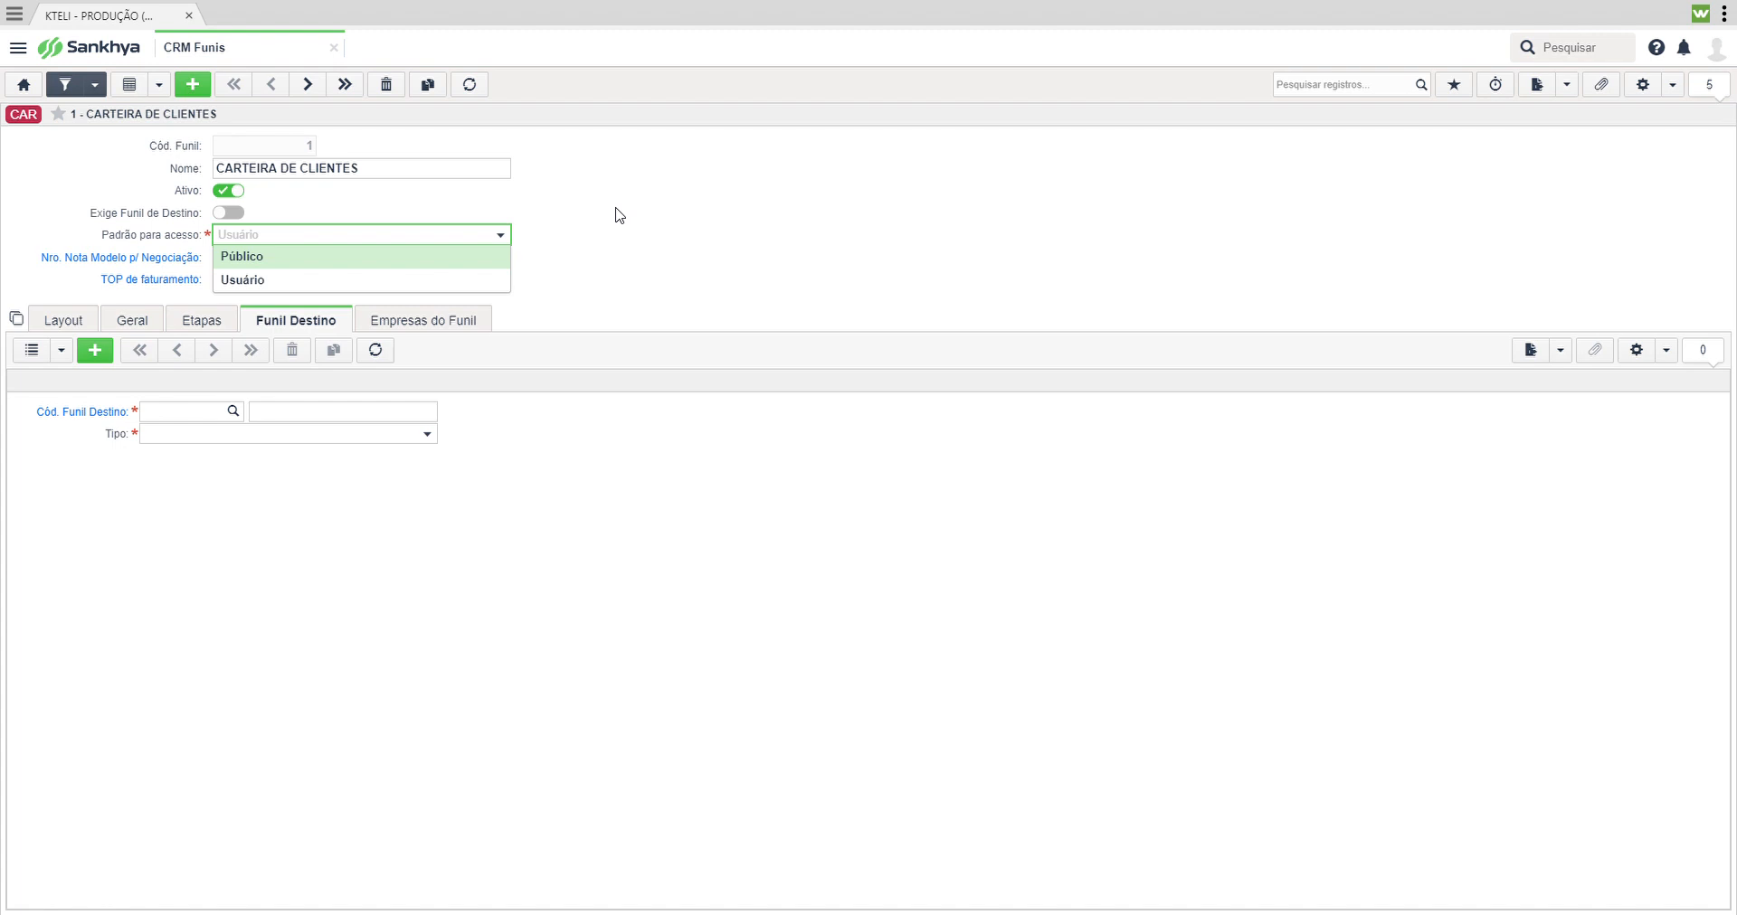
pyautogui.click(591, 251)
# Search the system screens for "modelo de no" in connection with Nro. Nota Modelo, and check the TOP de faturamento field.
pyautogui.click(294, 262)
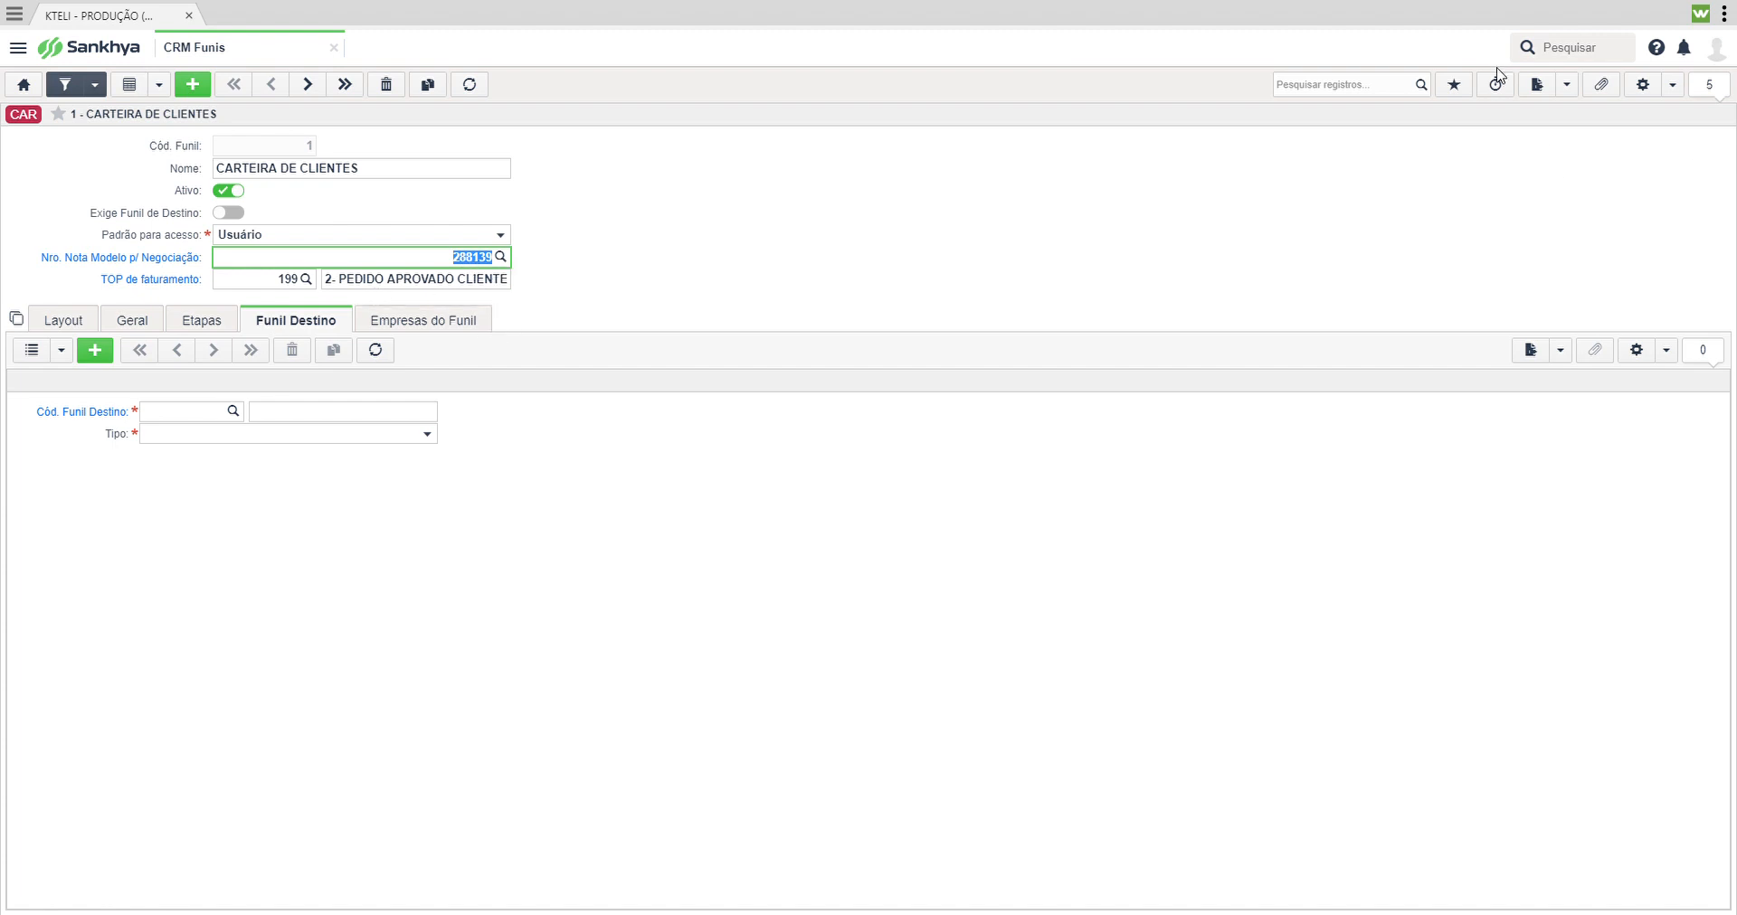
pyautogui.click(1572, 60)
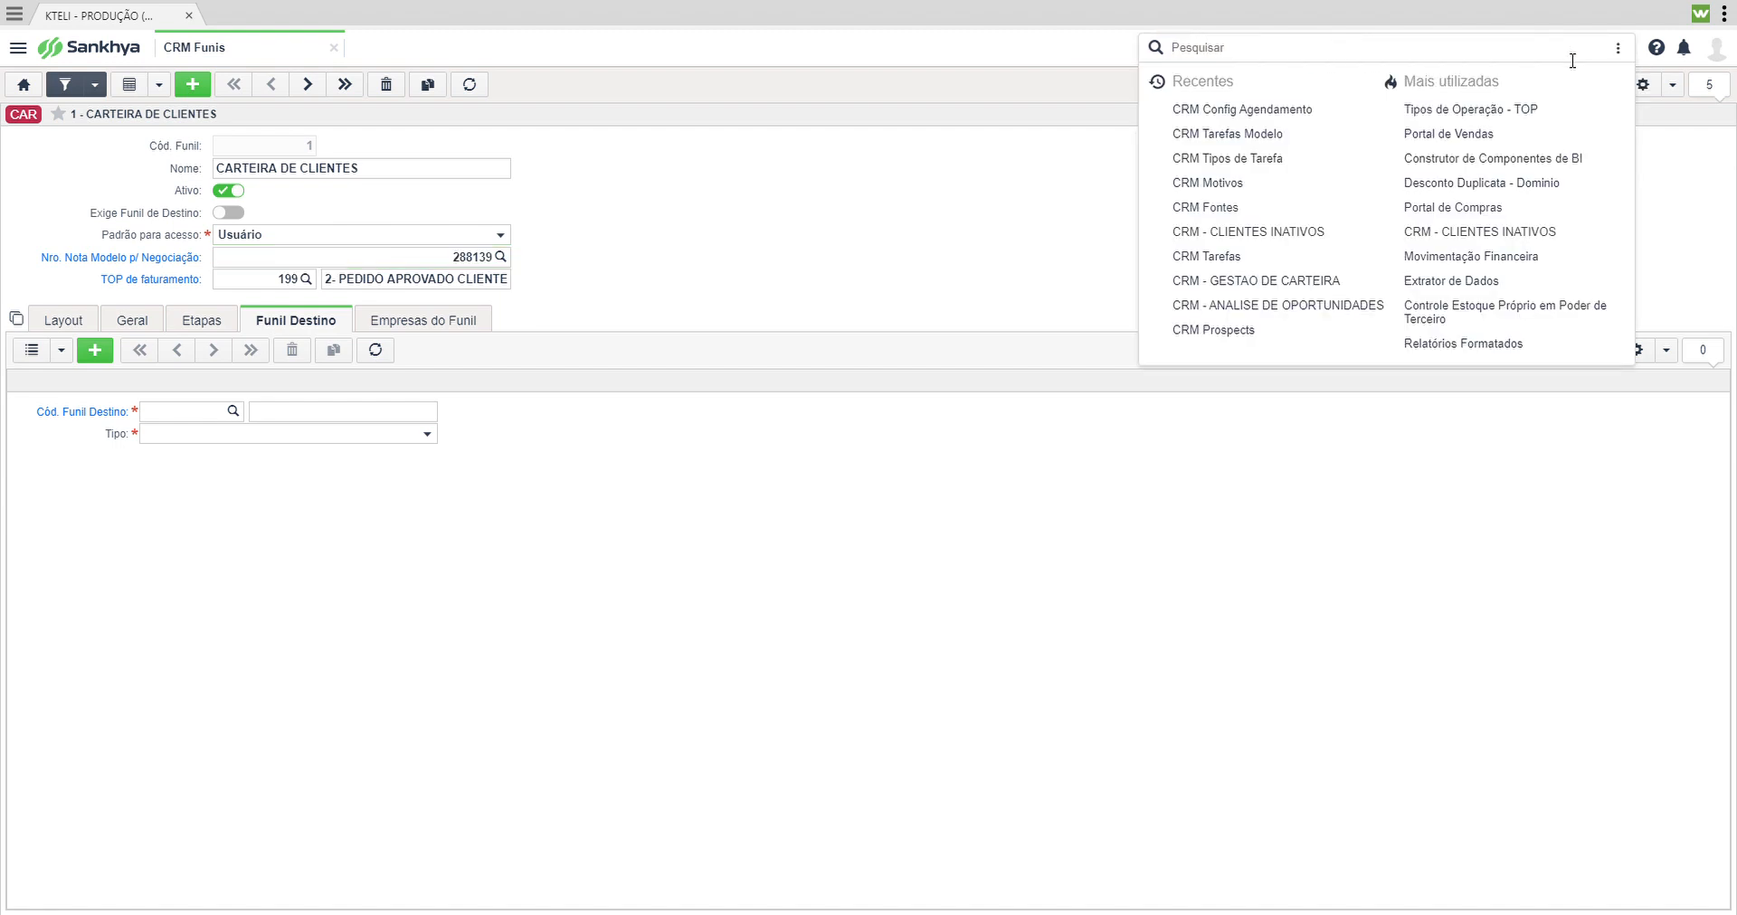
pyautogui.write('modelo de n')
pyautogui.write('o de no')
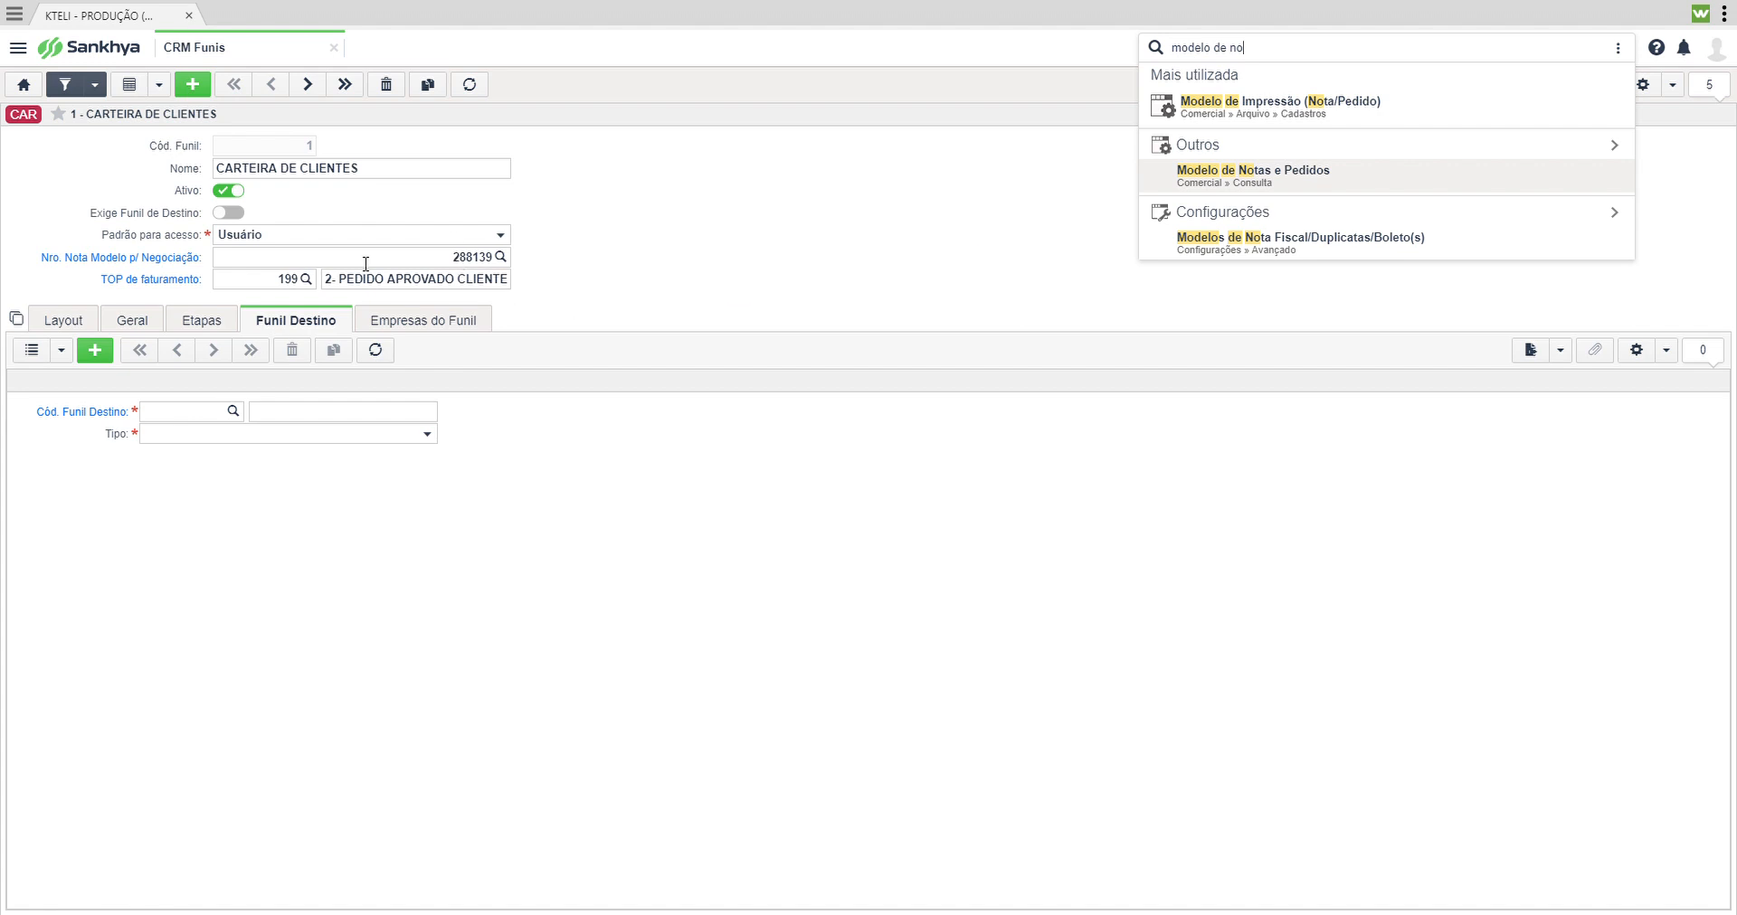
pyautogui.click(271, 281)
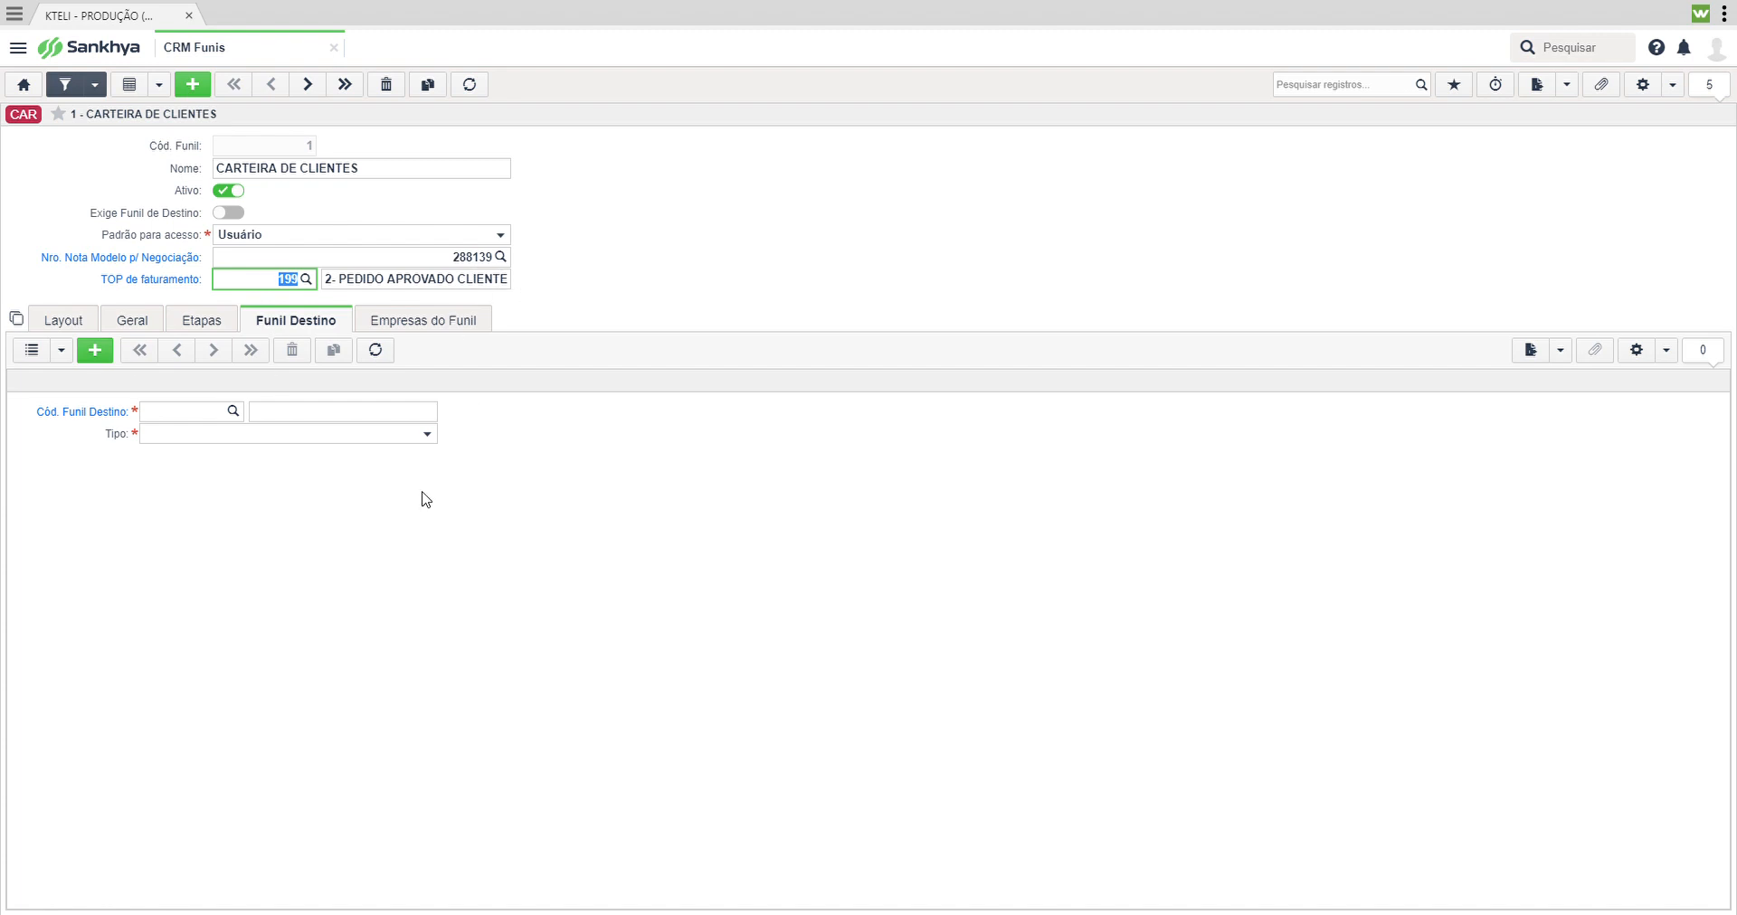
# Review the funnel's layout settings and the available choices for Encerrar Tarefas and Tipo de Parceiro.
pyautogui.click(80, 325)
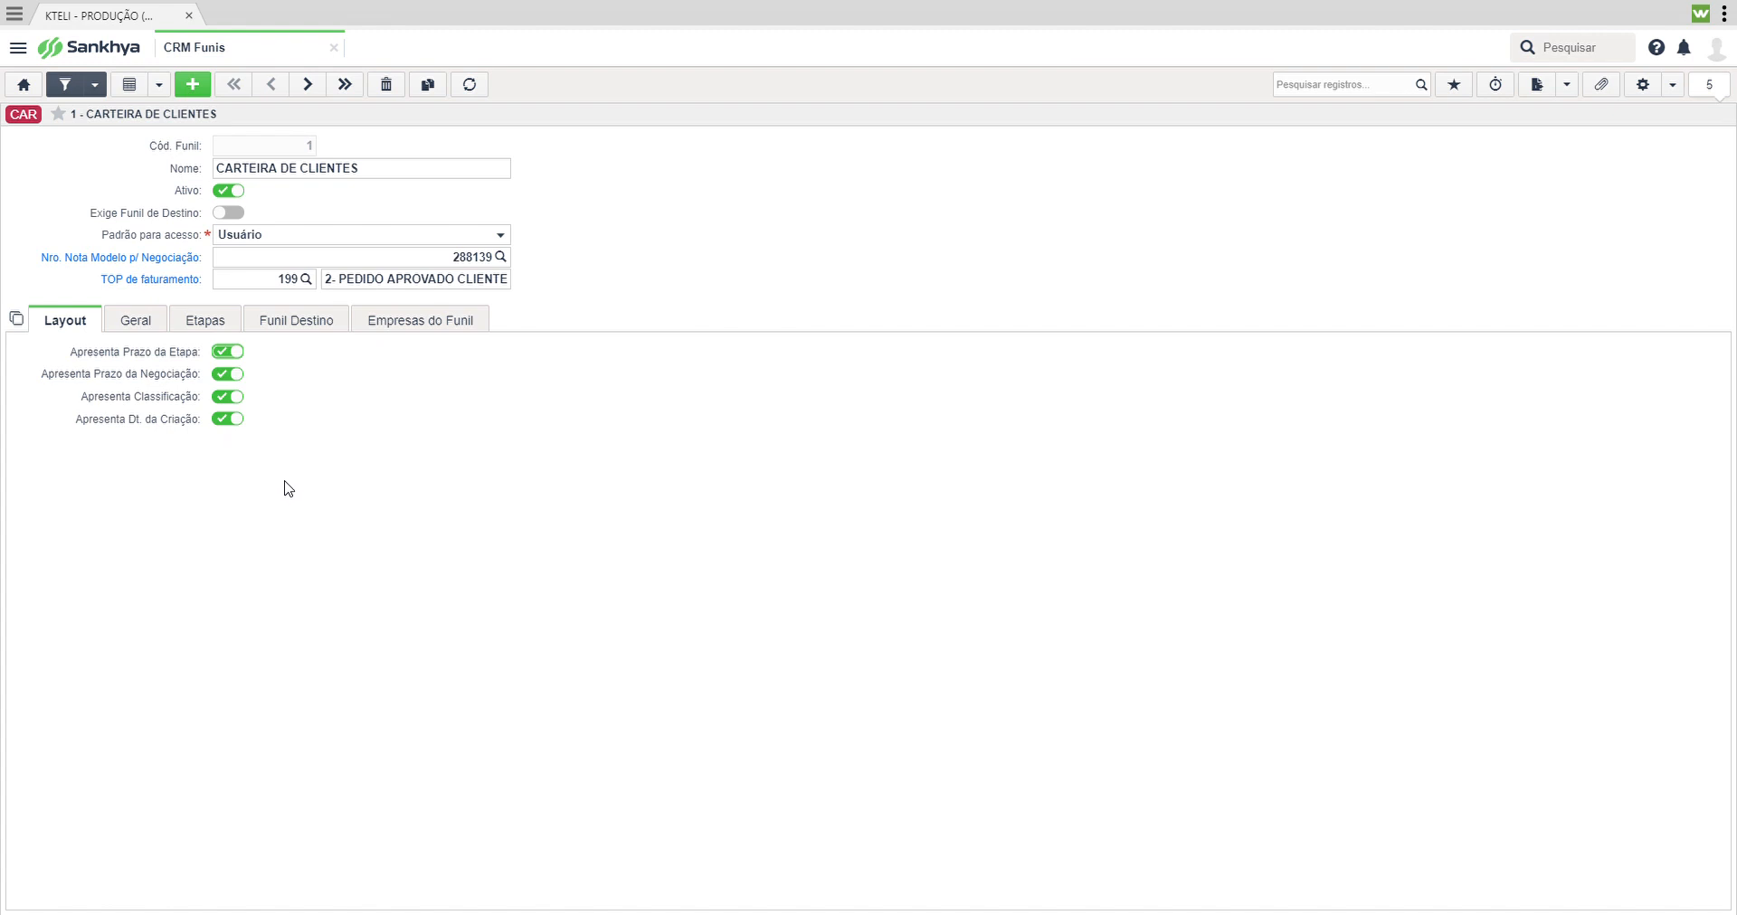
pyautogui.click(133, 331)
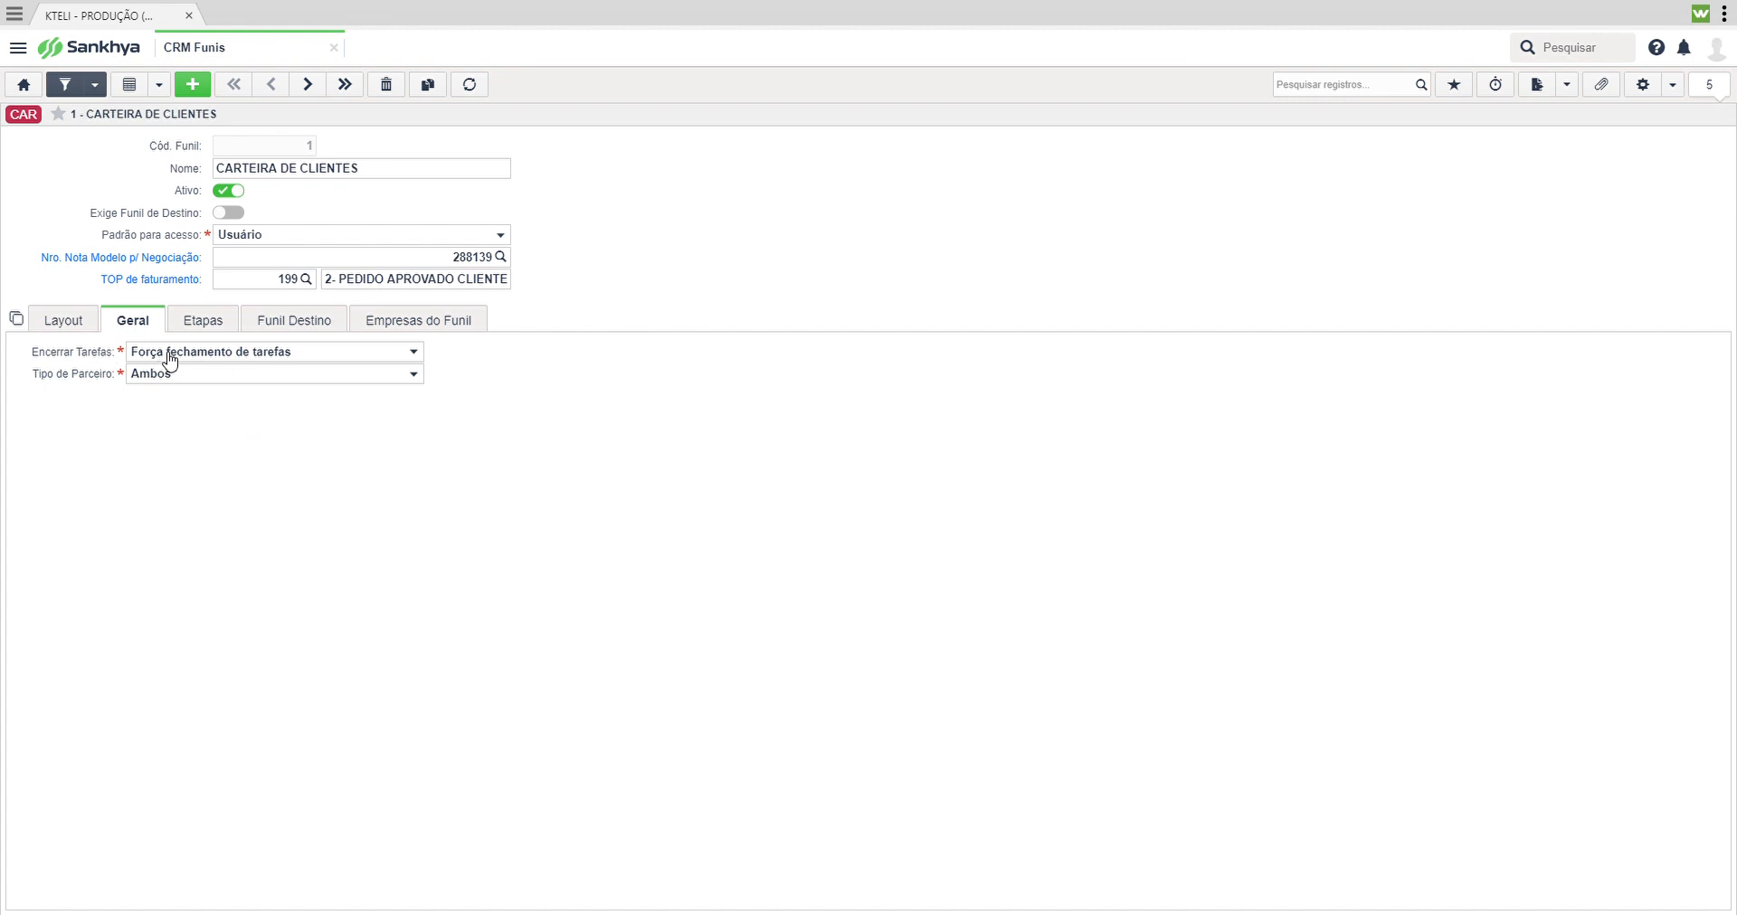
pyautogui.click(170, 360)
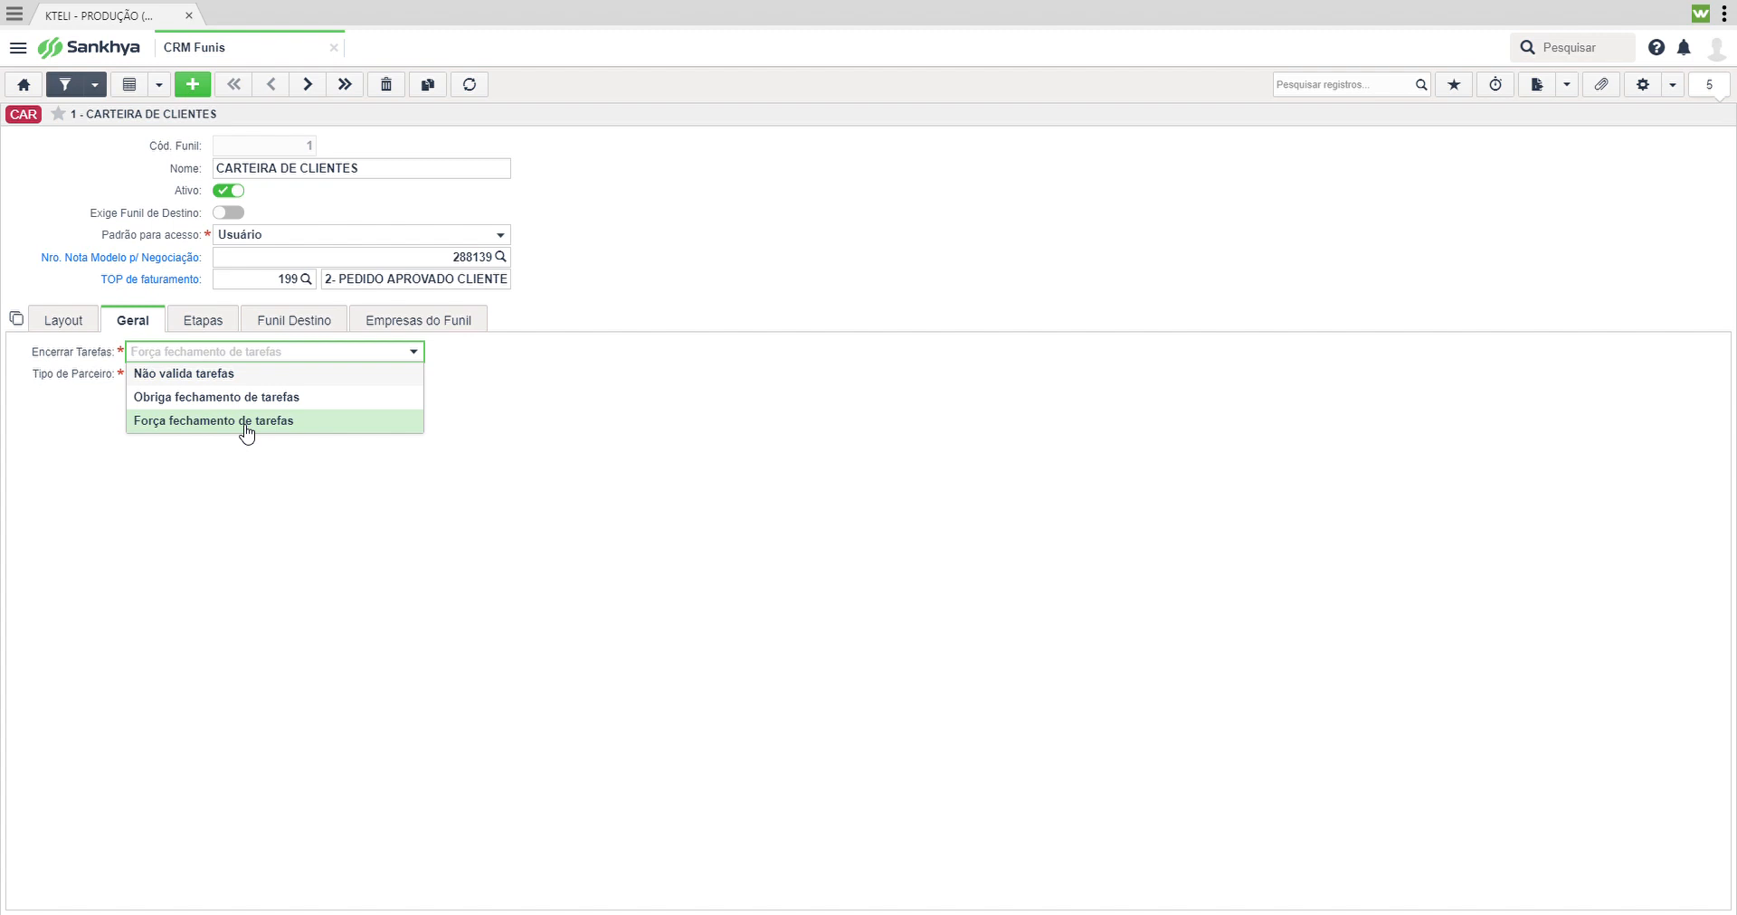
pyautogui.click(267, 522)
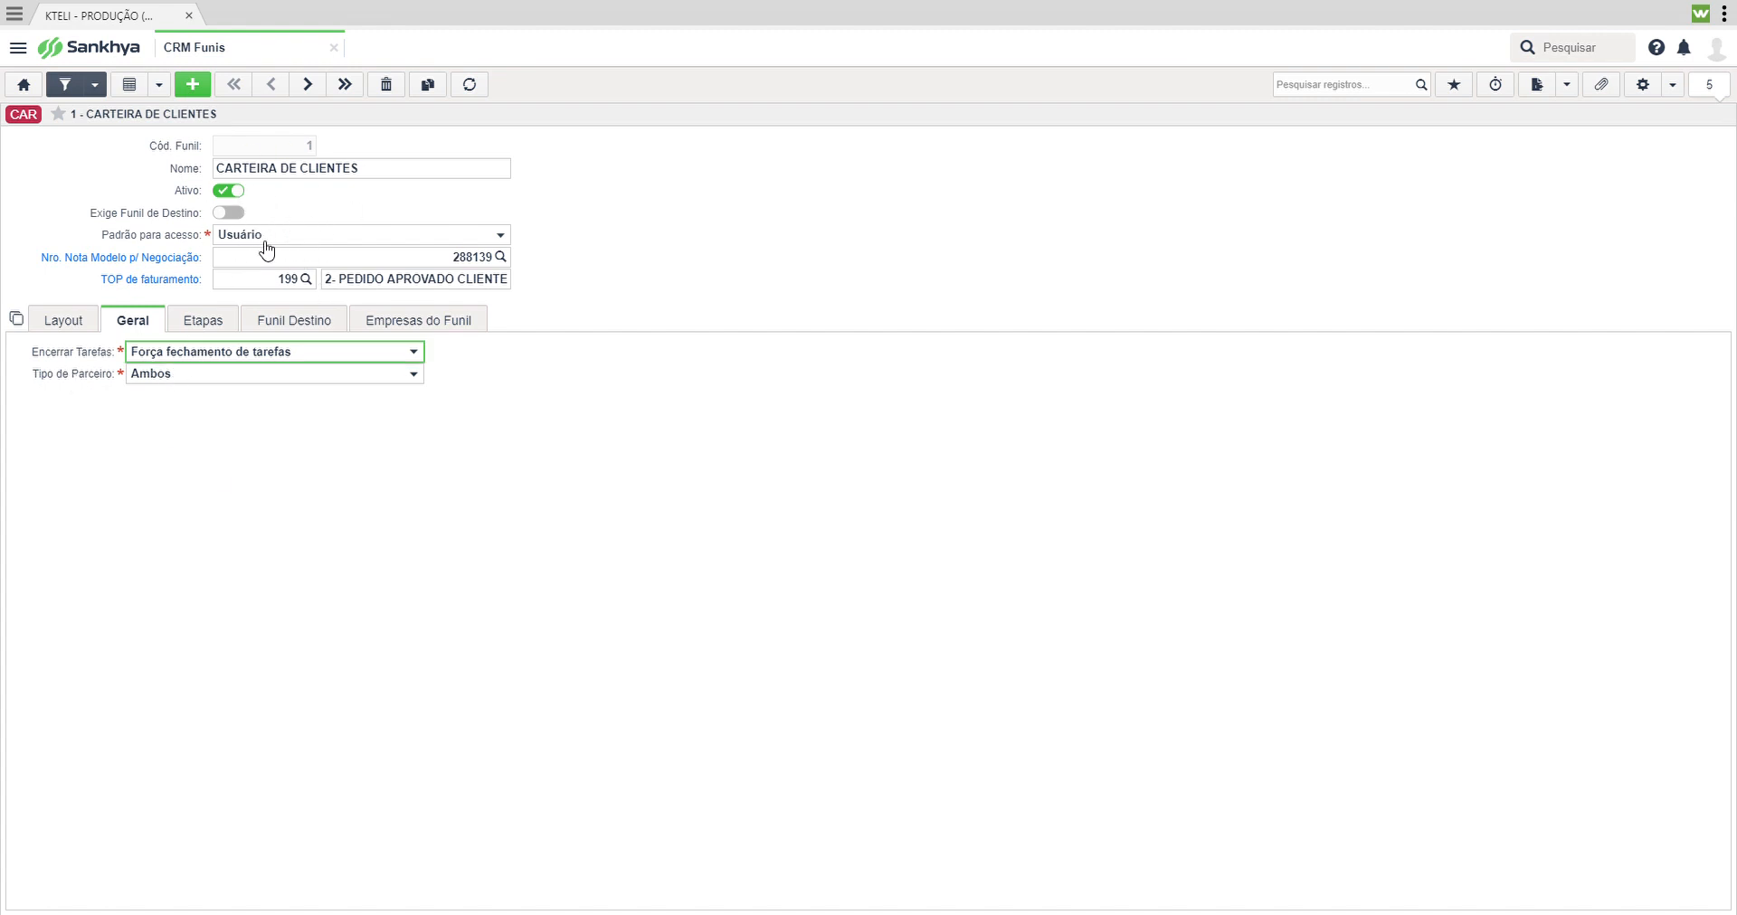
pyautogui.click(198, 380)
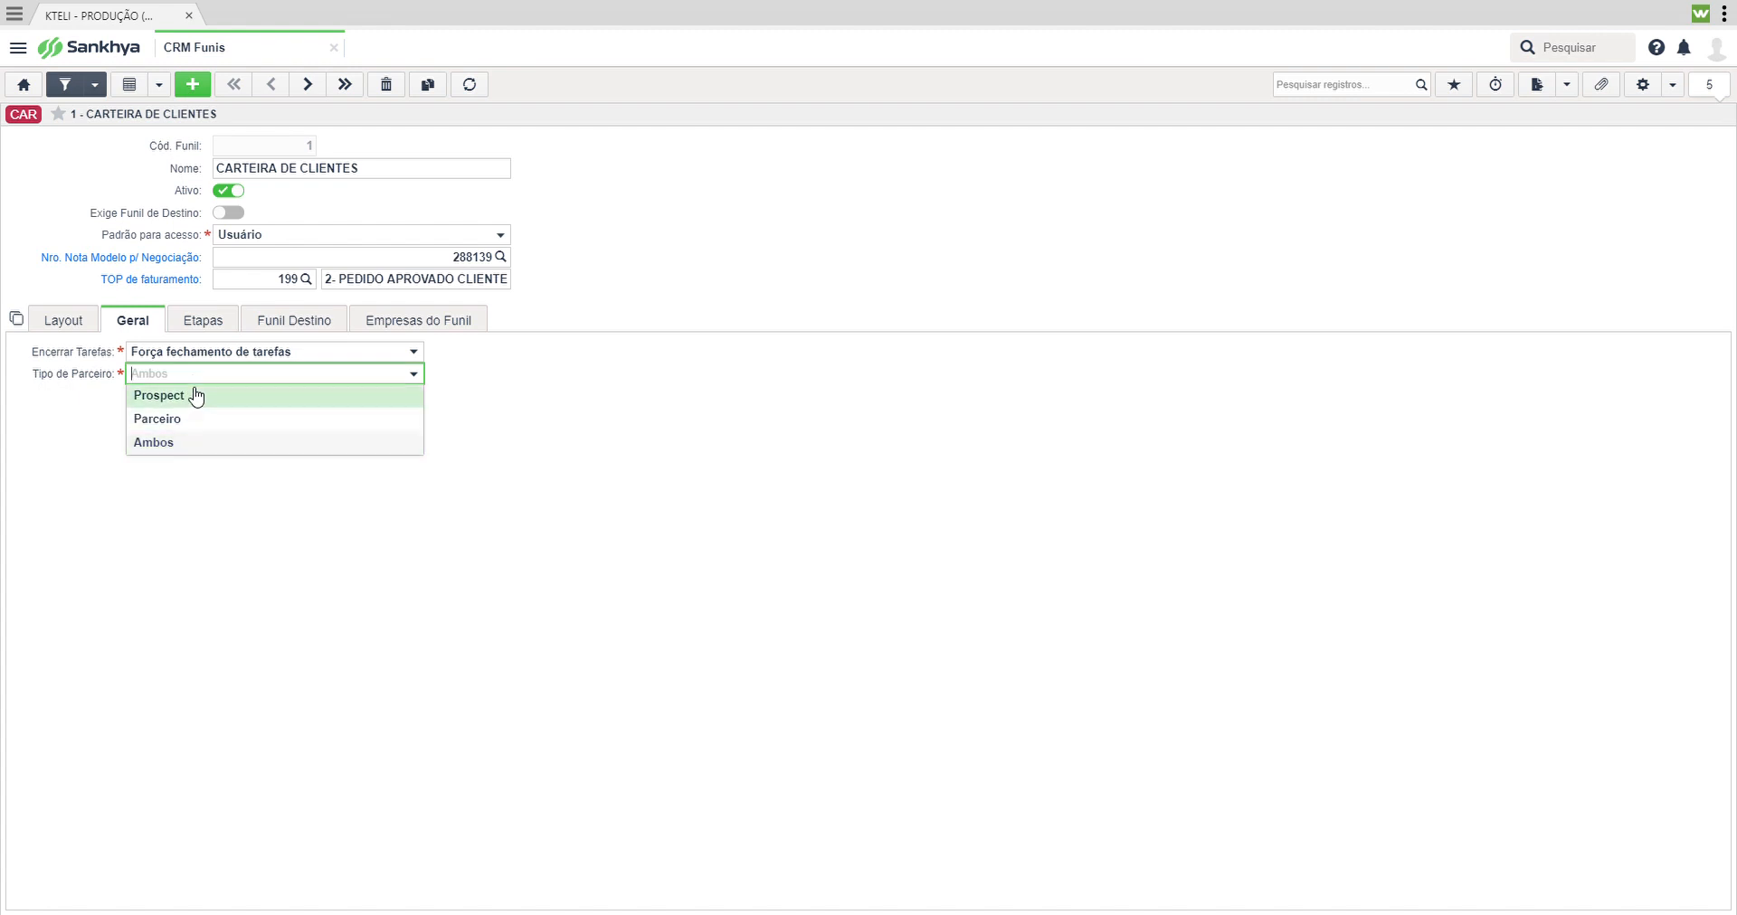
pyautogui.click(297, 555)
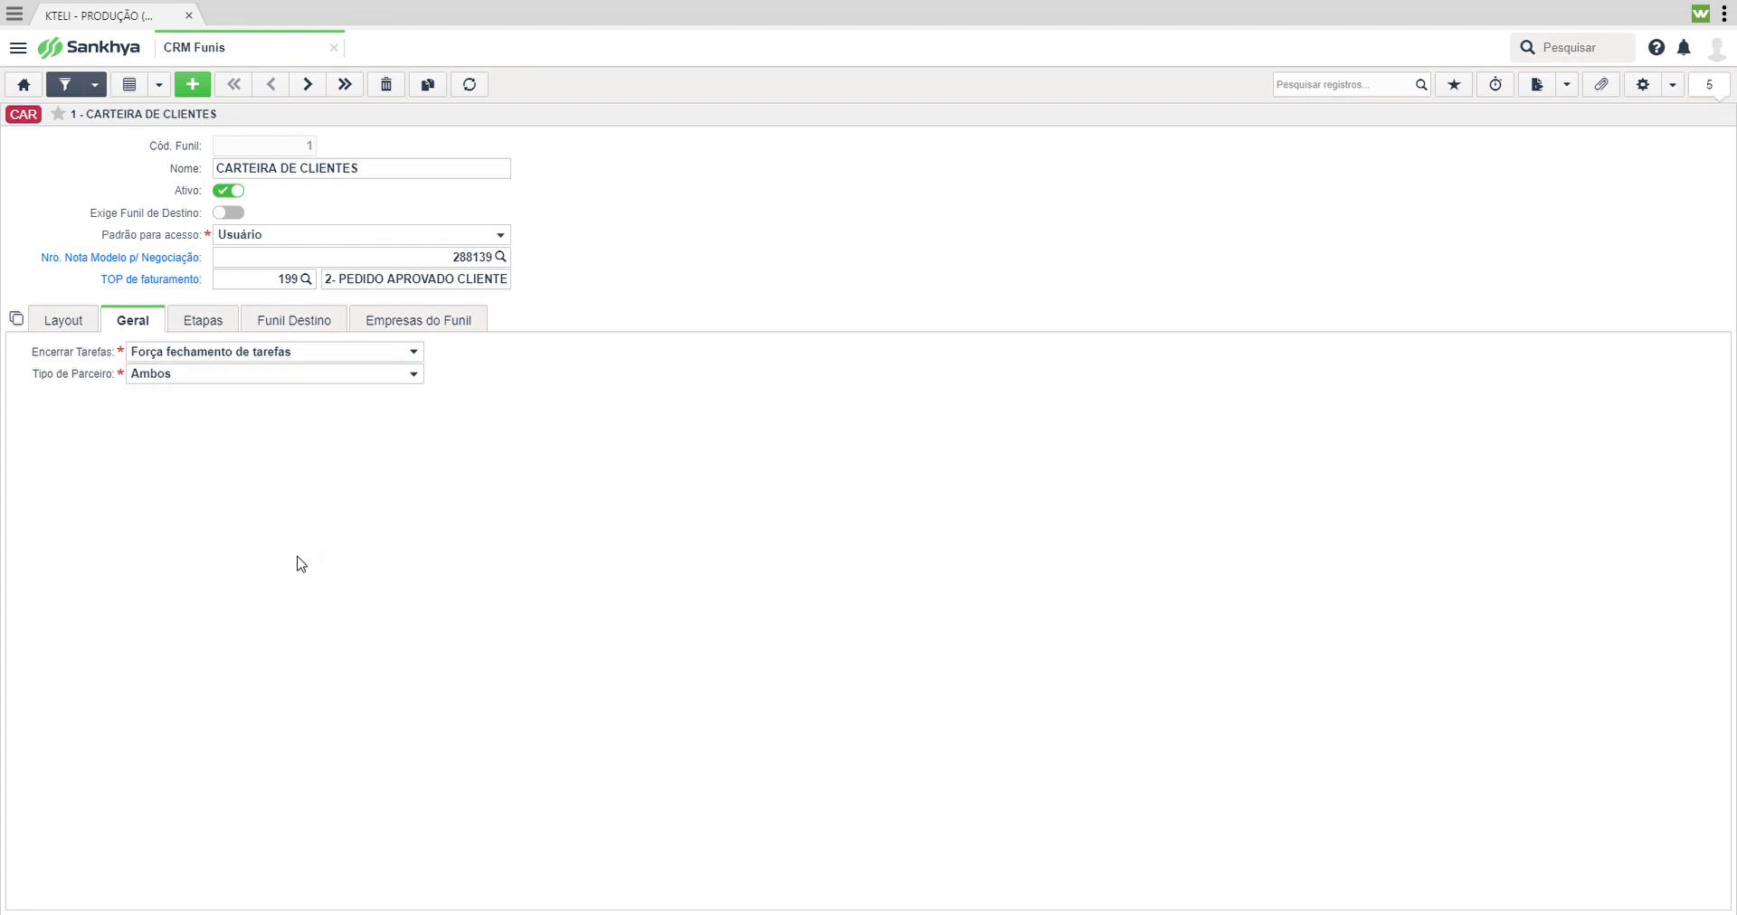
pyautogui.click(199, 378)
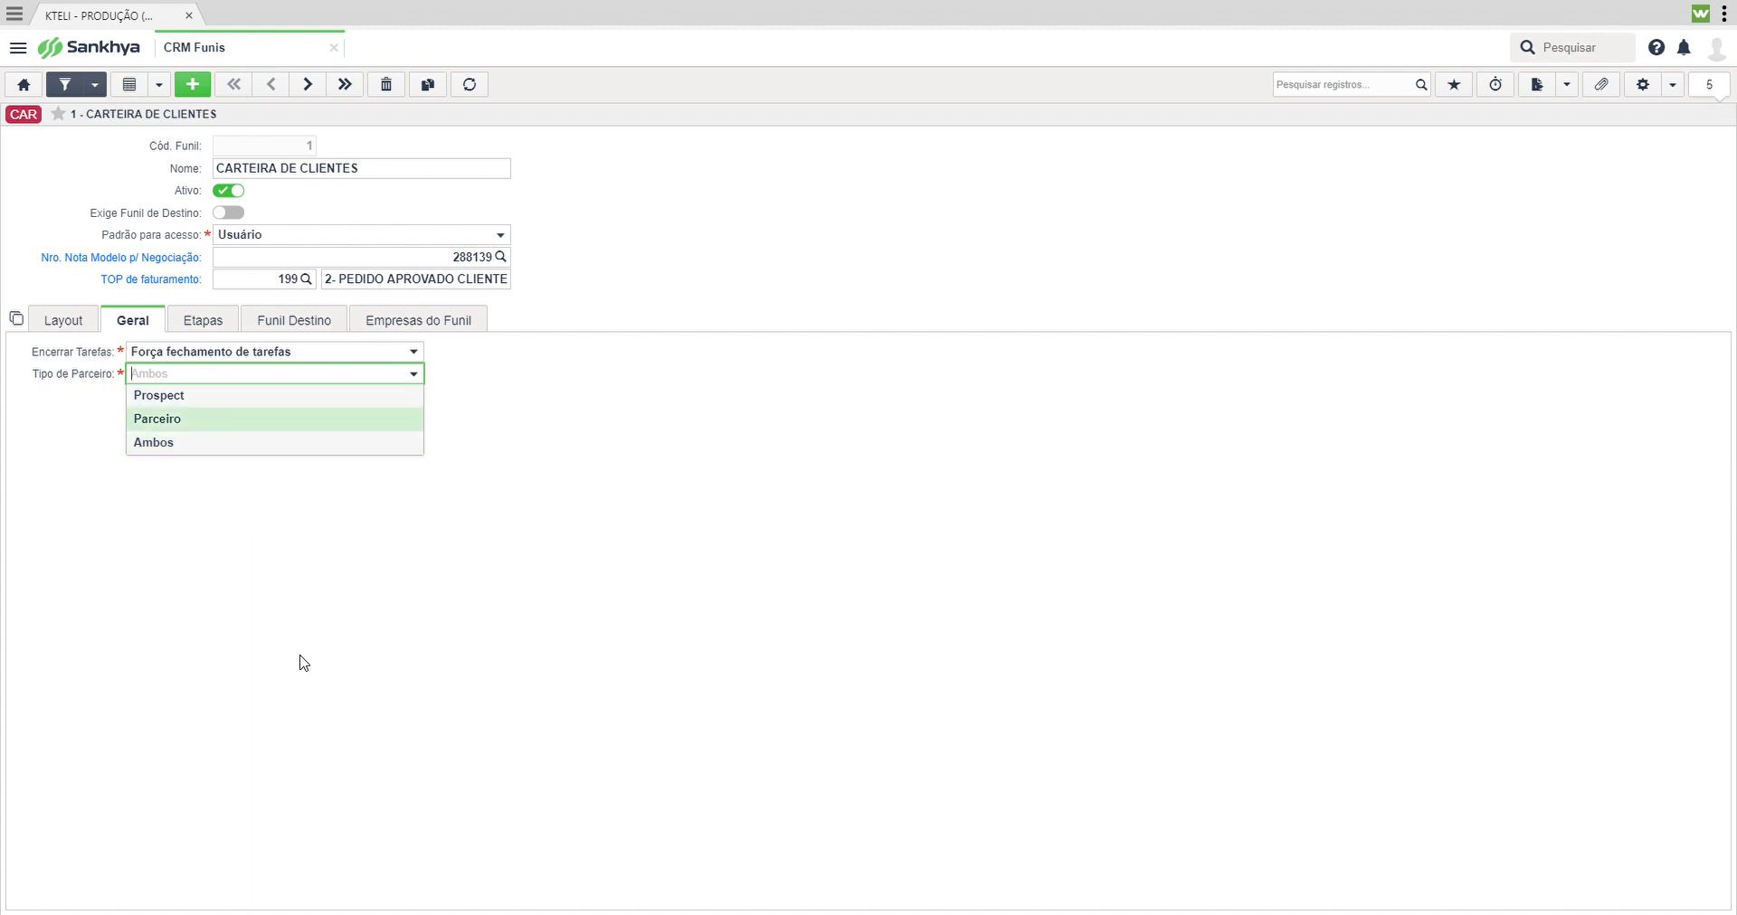
pyautogui.click(289, 545)
# Show the funnel's stages and widen the Duração Máxima and Nome Etapa columns.
pyautogui.click(204, 326)
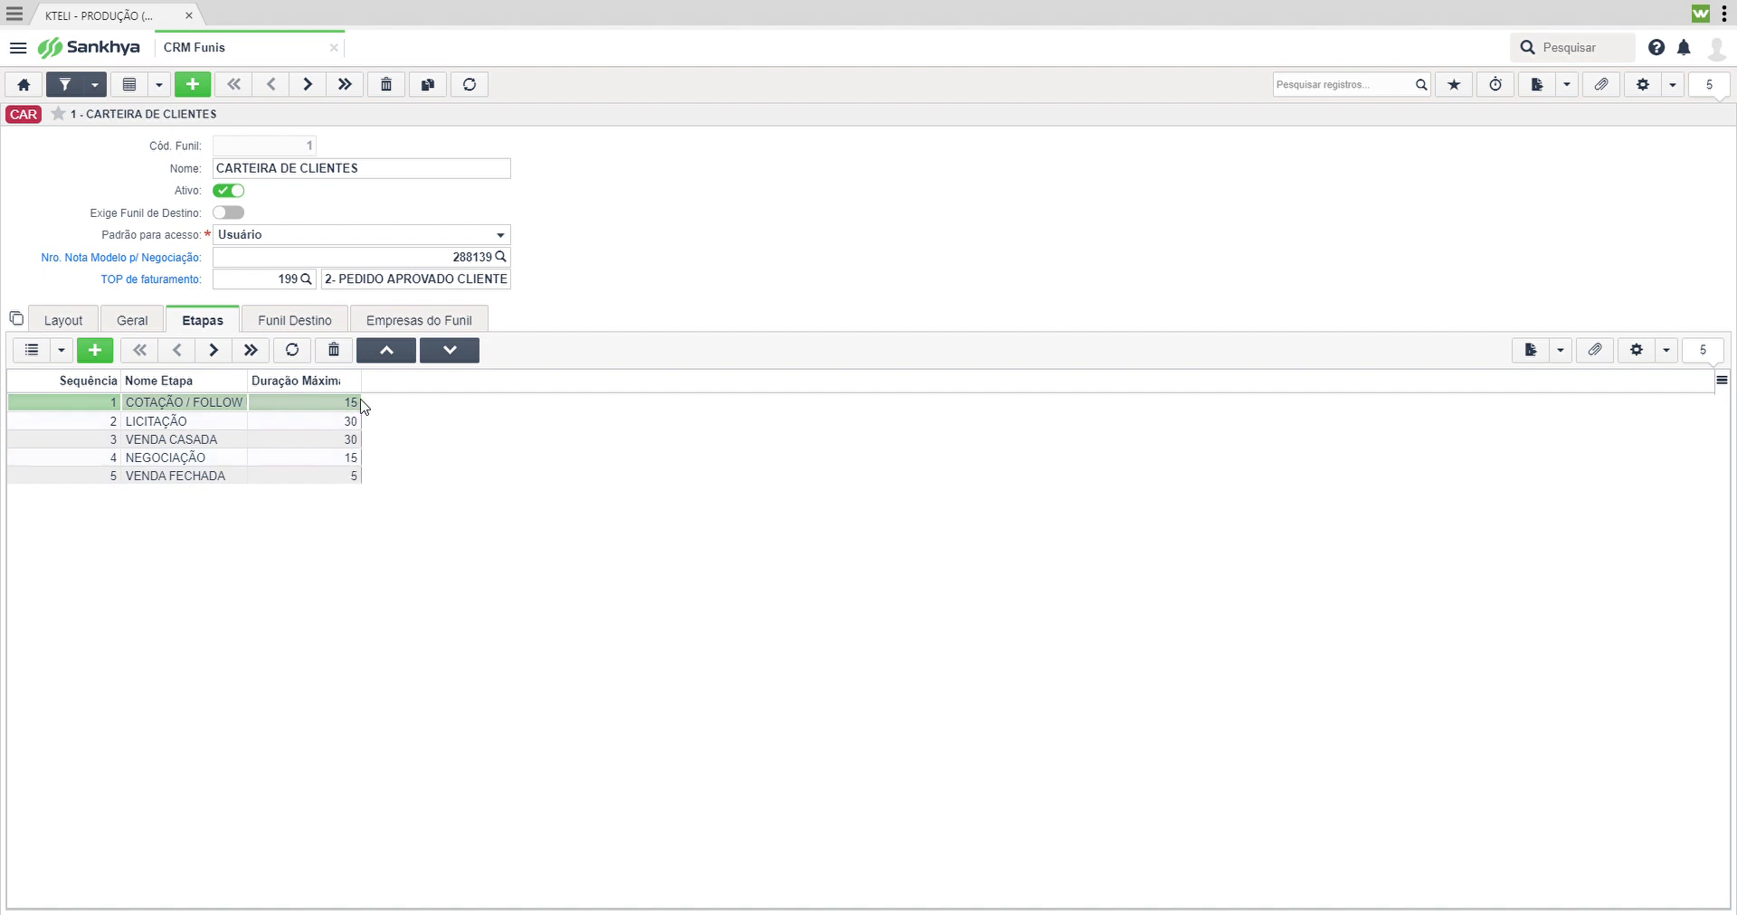
pyautogui.moveTo(362, 380); pyautogui.dragTo(419, 380)
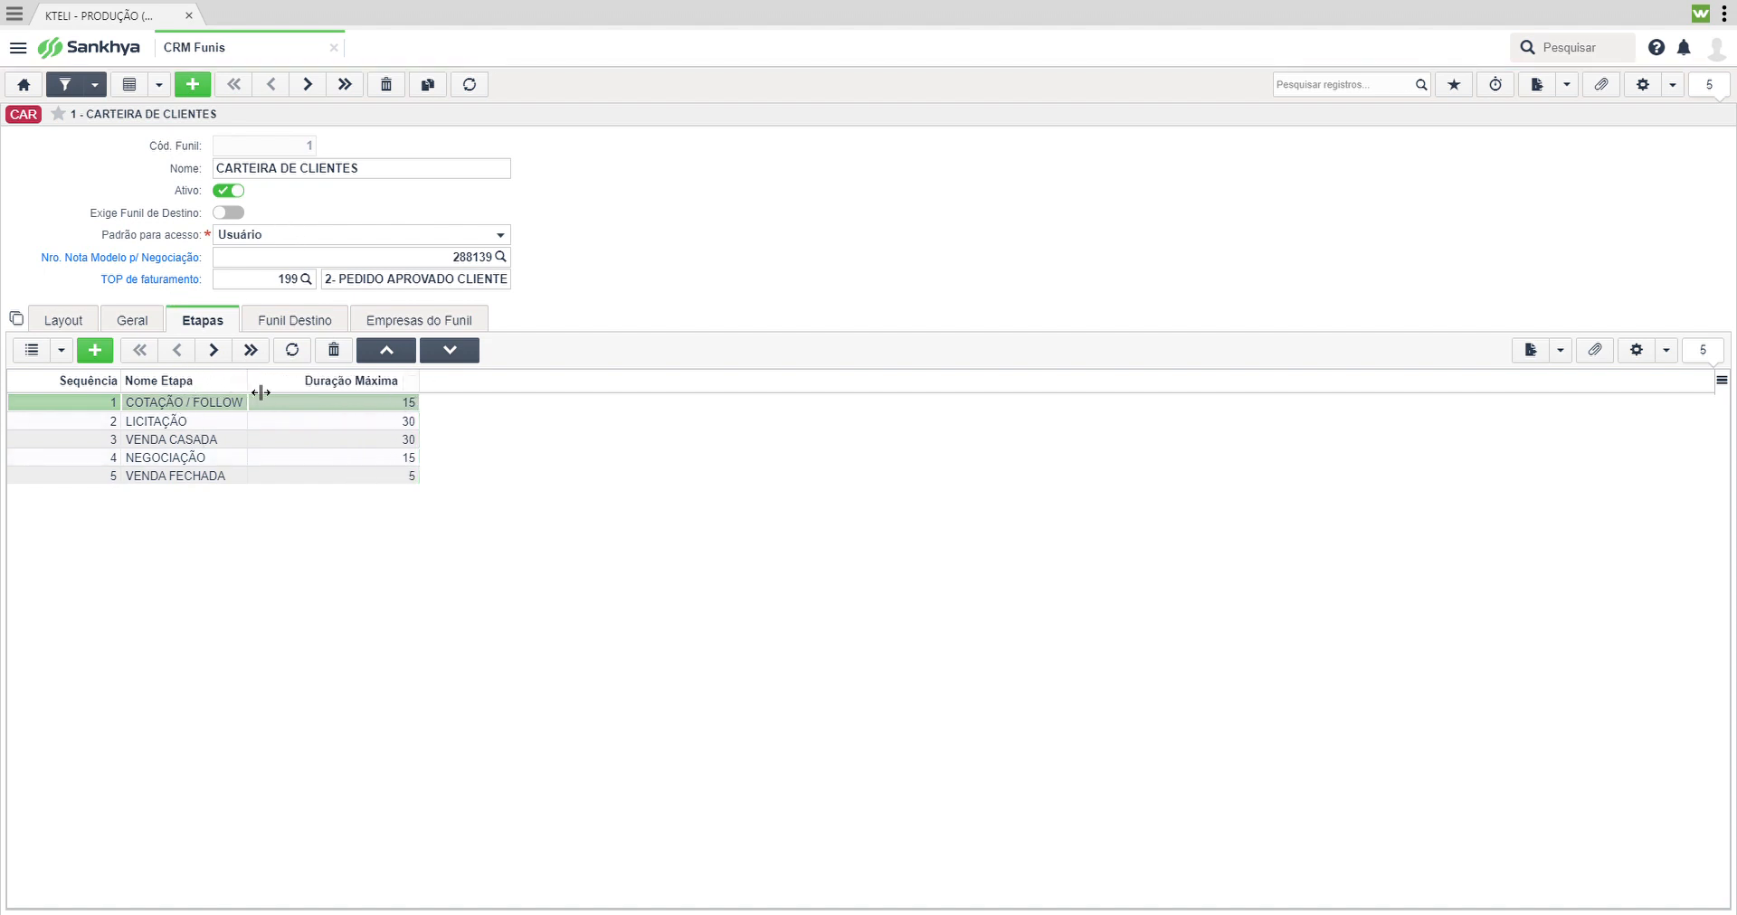
pyautogui.moveTo(261, 393); pyautogui.dragTo(304, 394)
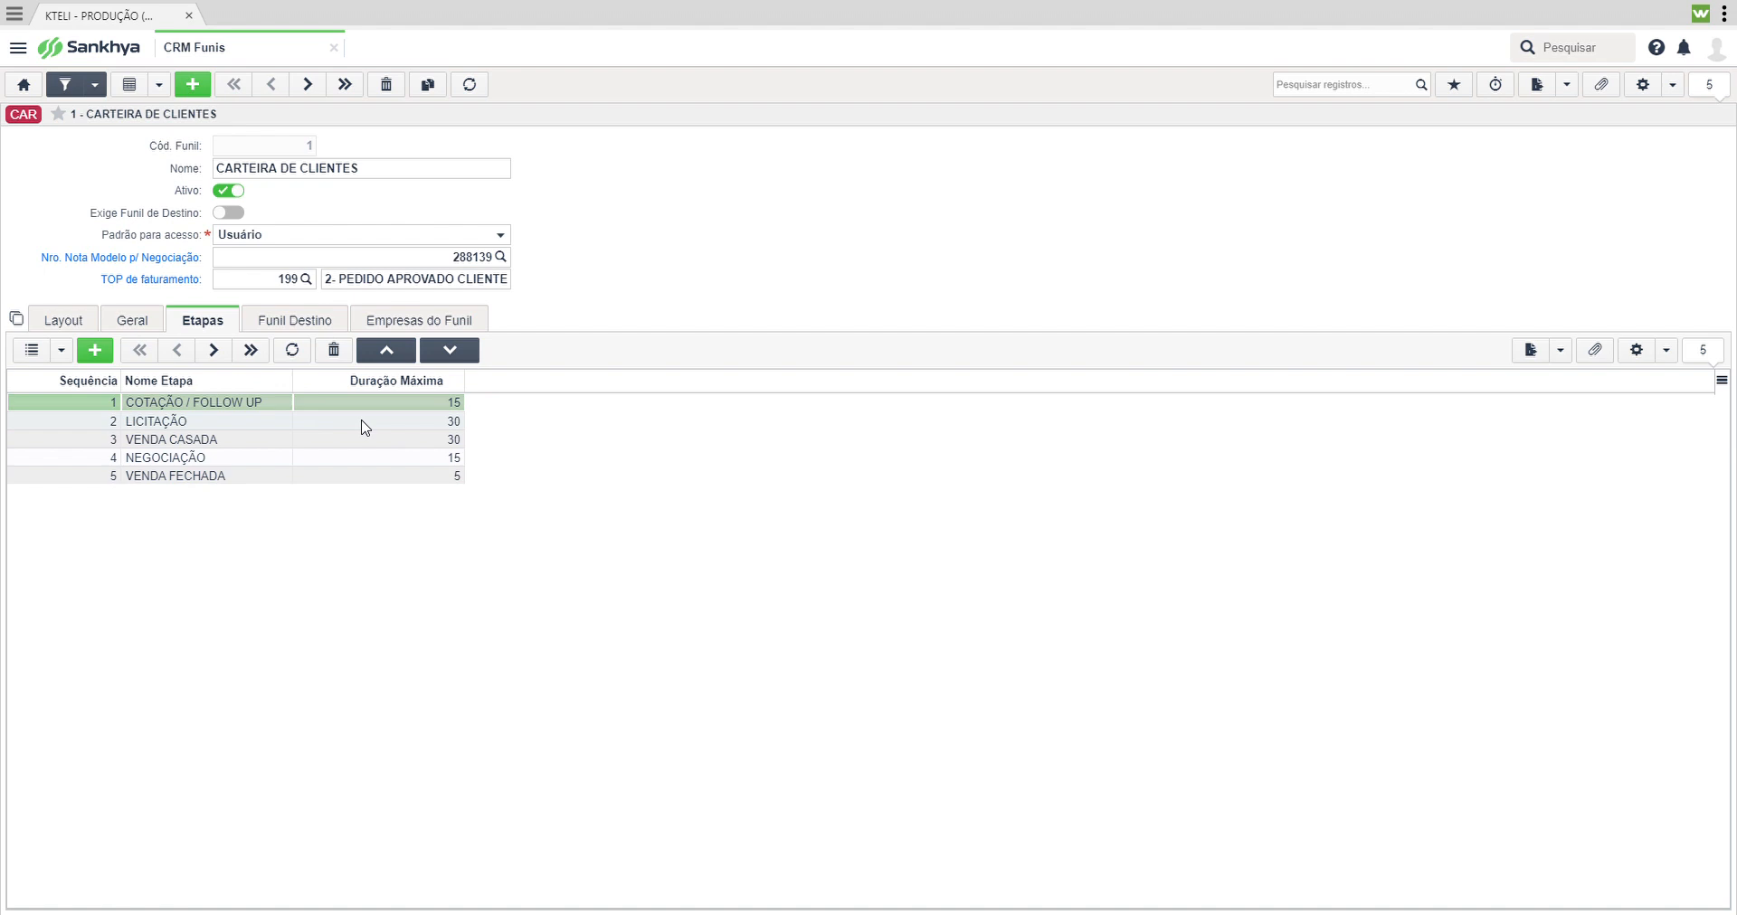
# Review the destination funnels and linked companies of CARTEIRA DE CLIENTES, and browse forward to the FUNIL 501 record's companies.
pyautogui.click(299, 318)
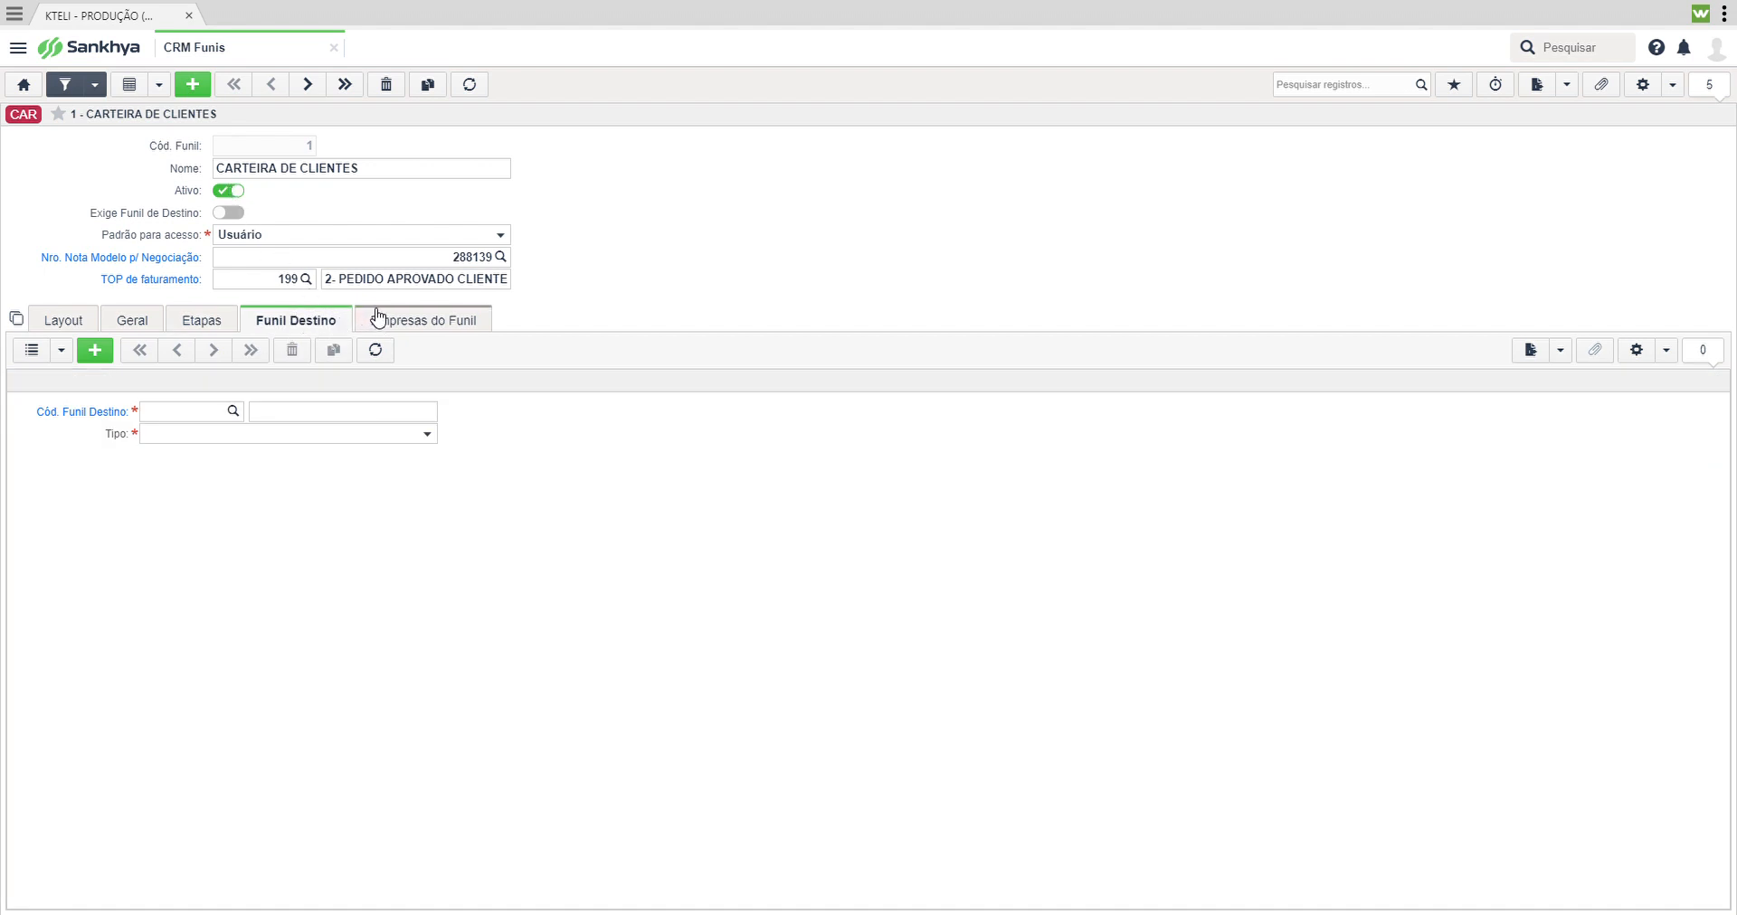
pyautogui.click(409, 326)
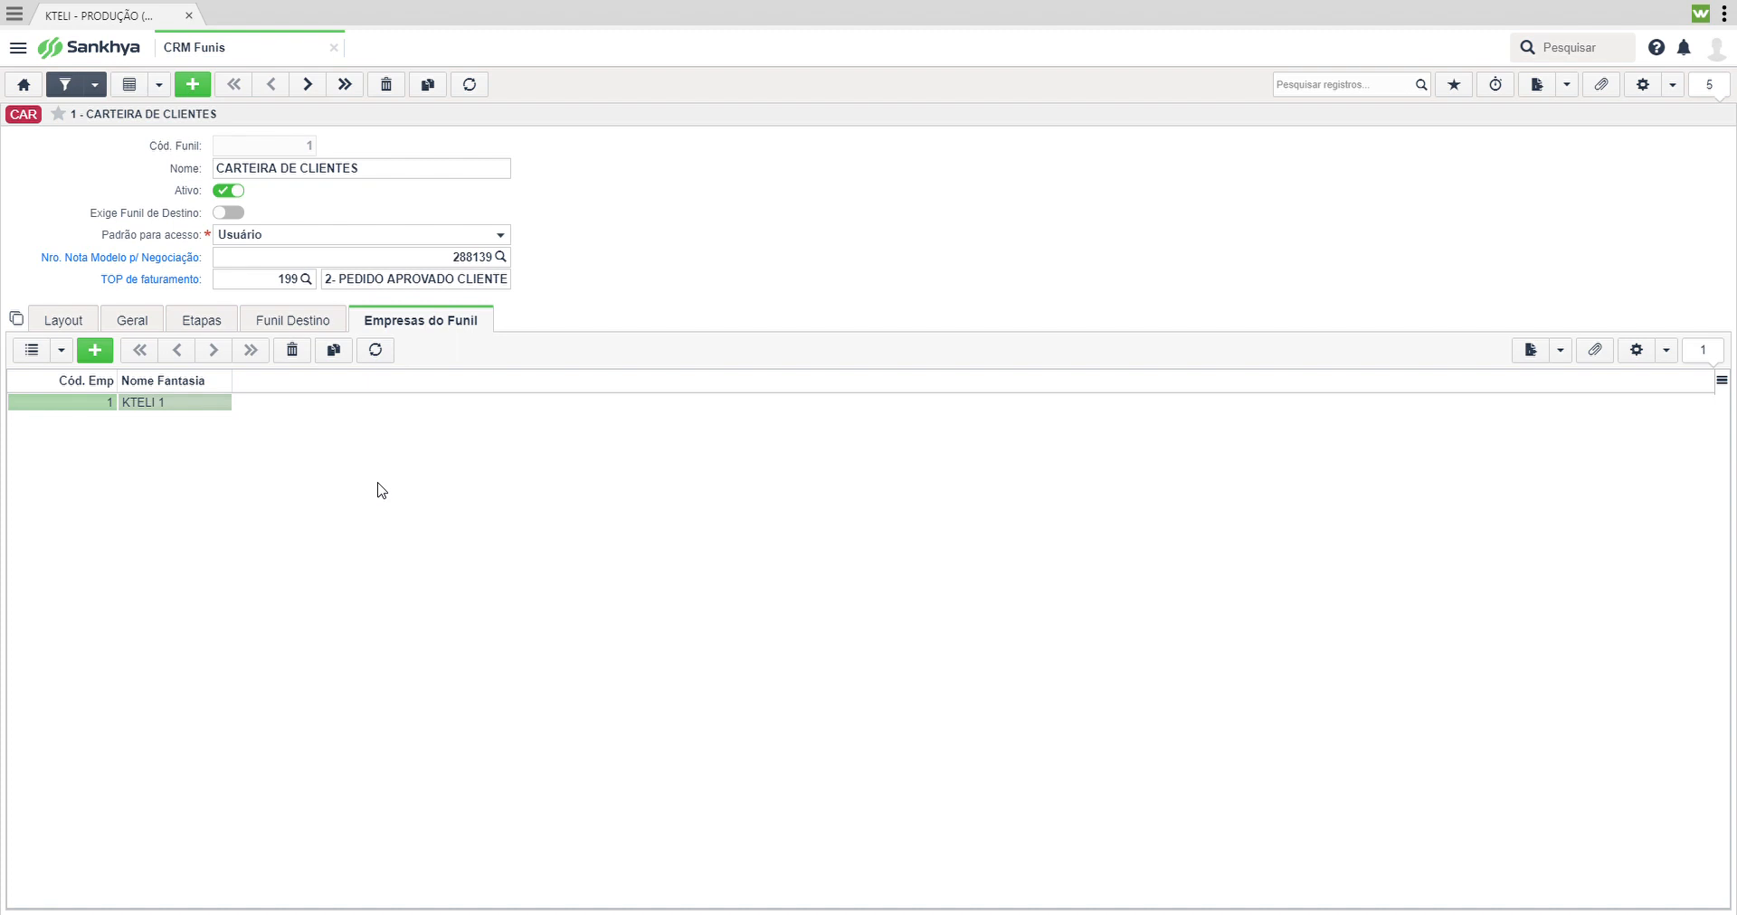
pyautogui.click(309, 86)
pyautogui.click(309, 85)
pyautogui.click(312, 94)
pyautogui.click(312, 93)
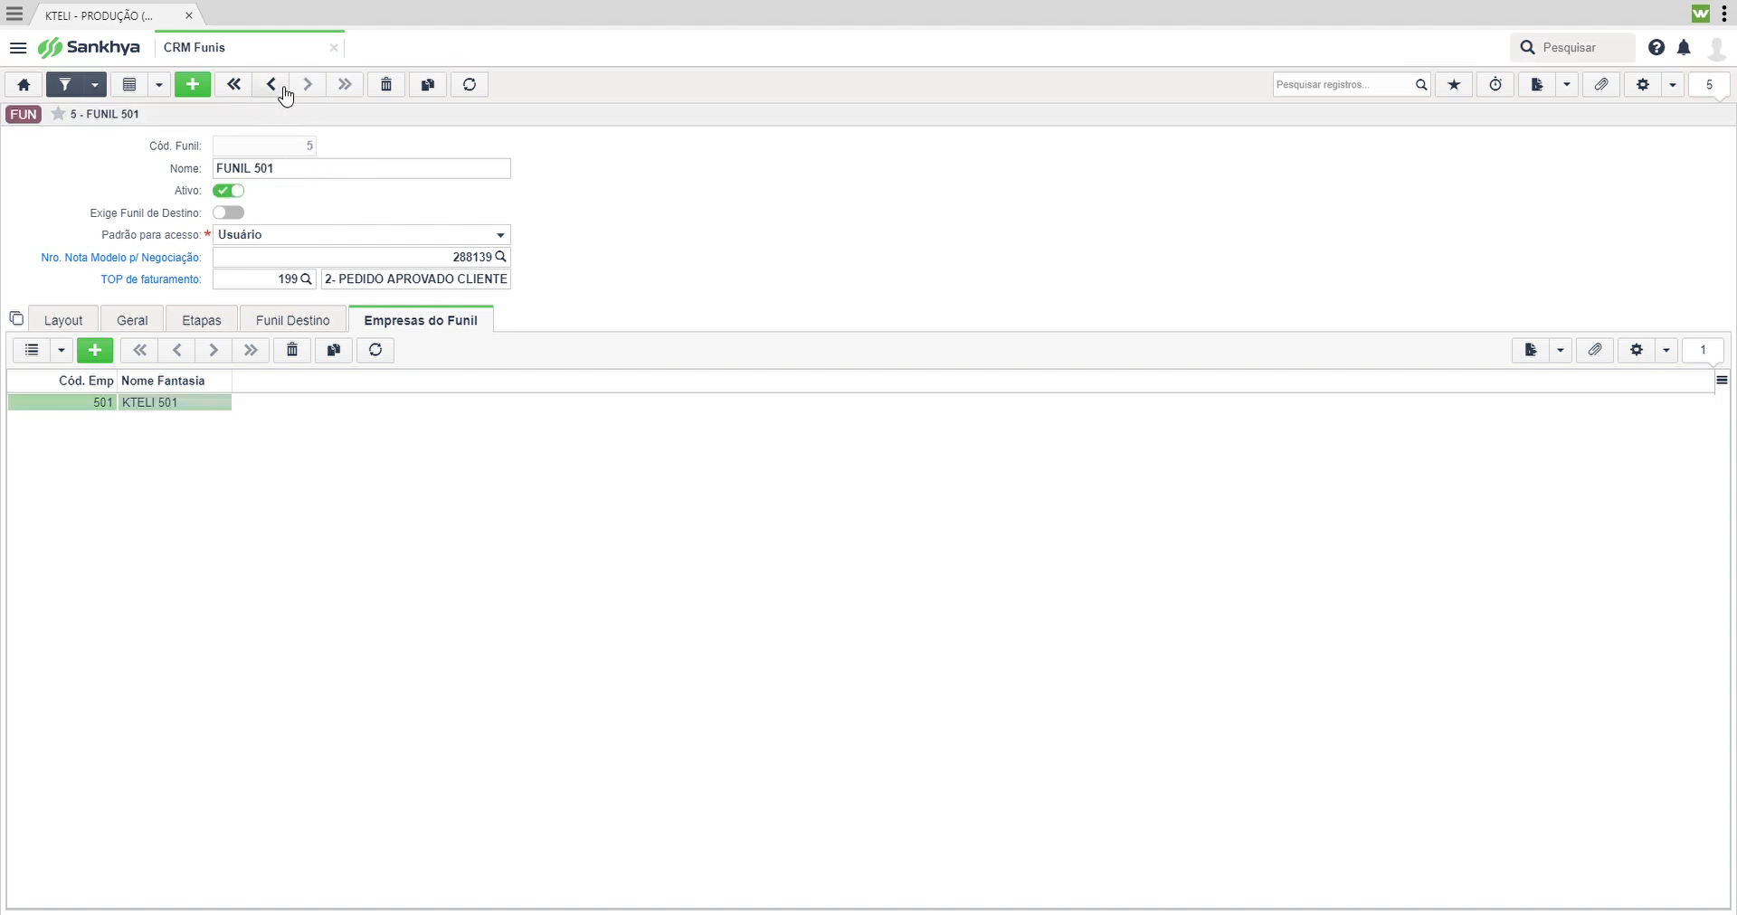